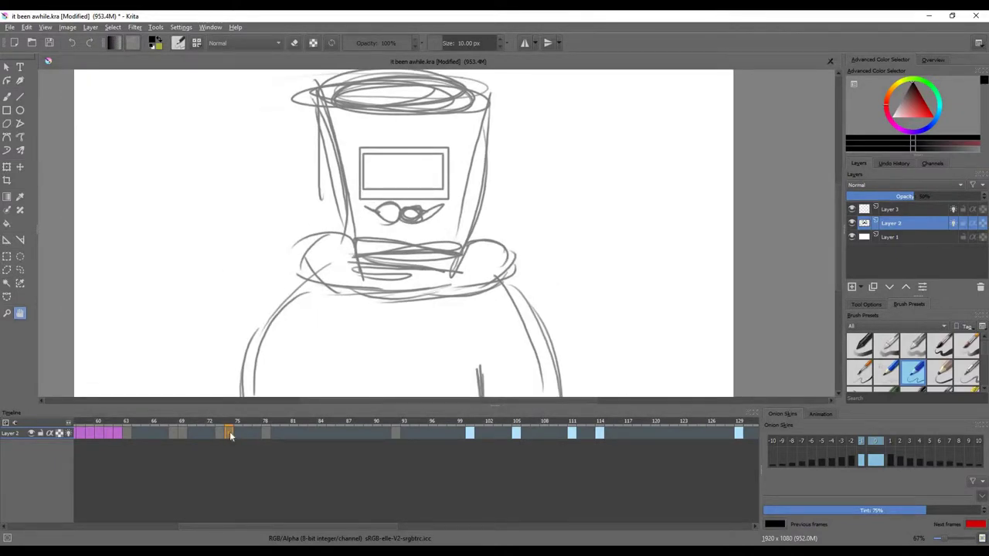
# Add a new frame on Layer 2 and turn on the -1 and +1 onion skins.
pyautogui.rightClick(230, 437)
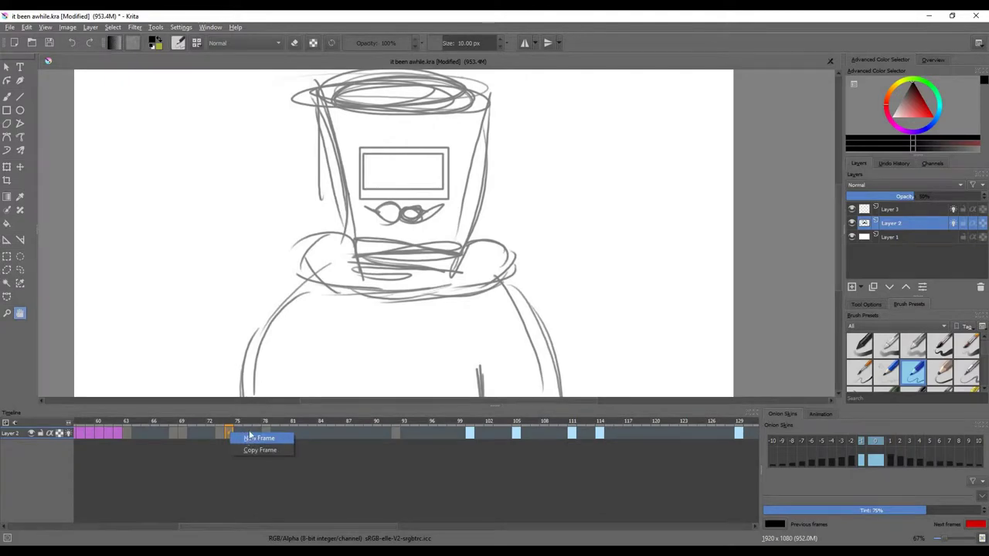
pyautogui.click(250, 438)
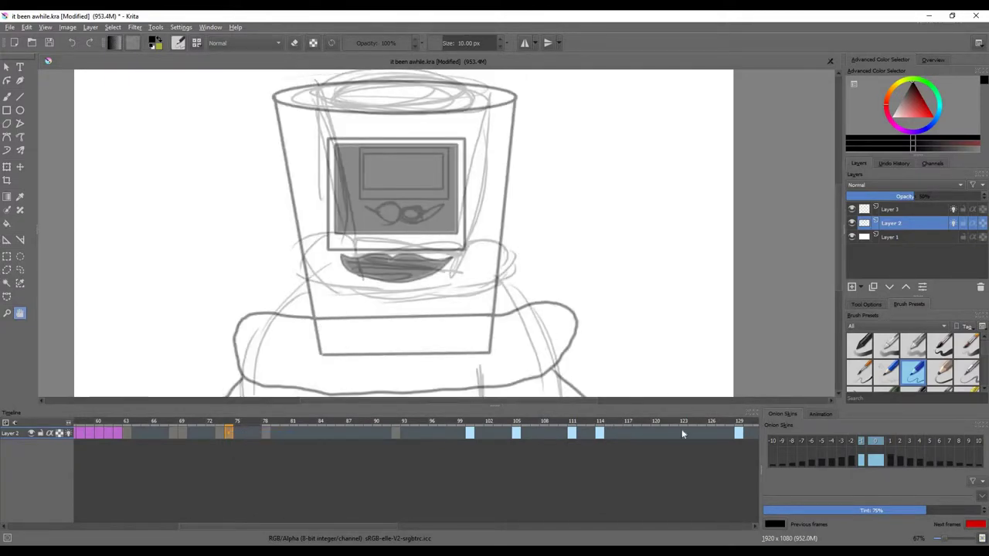
pyautogui.click(890, 442)
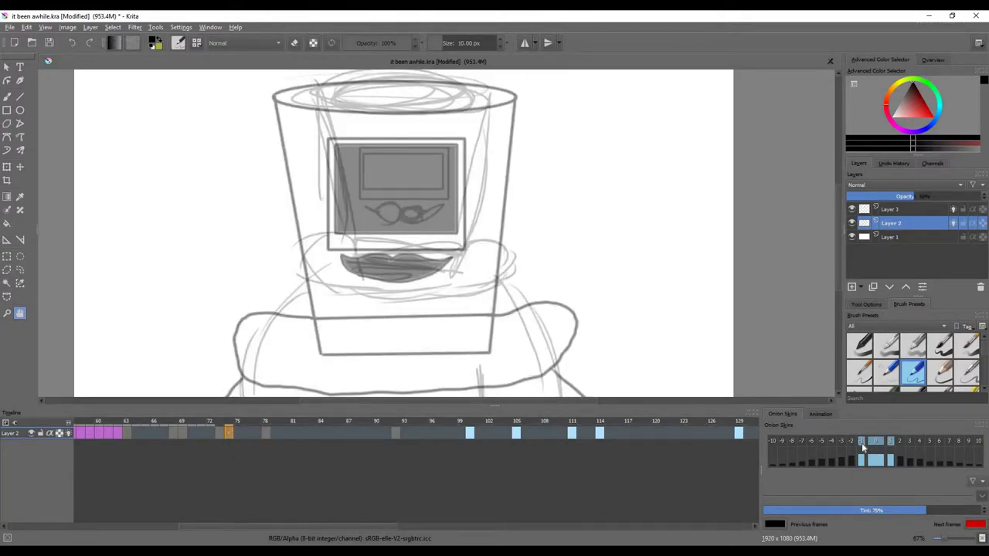
pyautogui.click(862, 442)
pyautogui.click(230, 435)
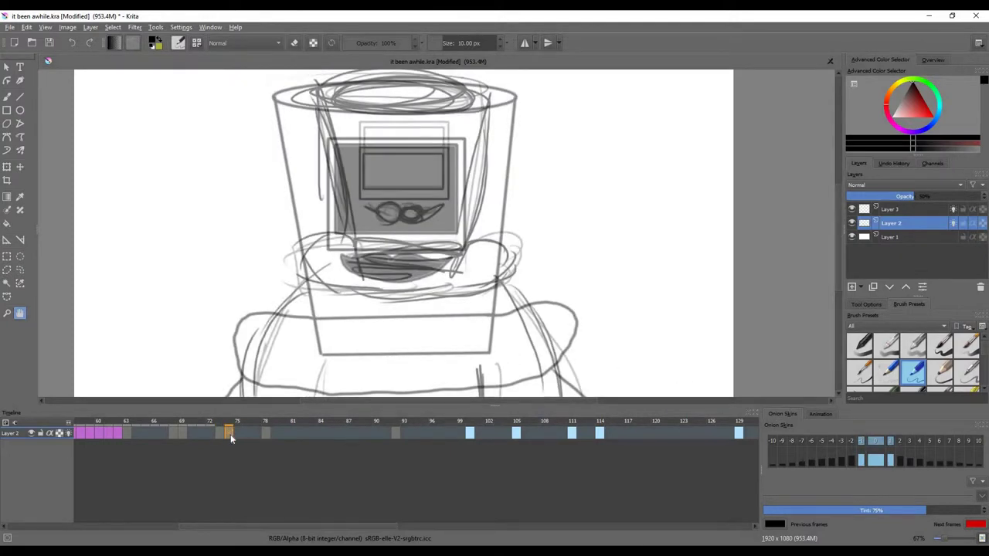
pyautogui.click(7, 111)
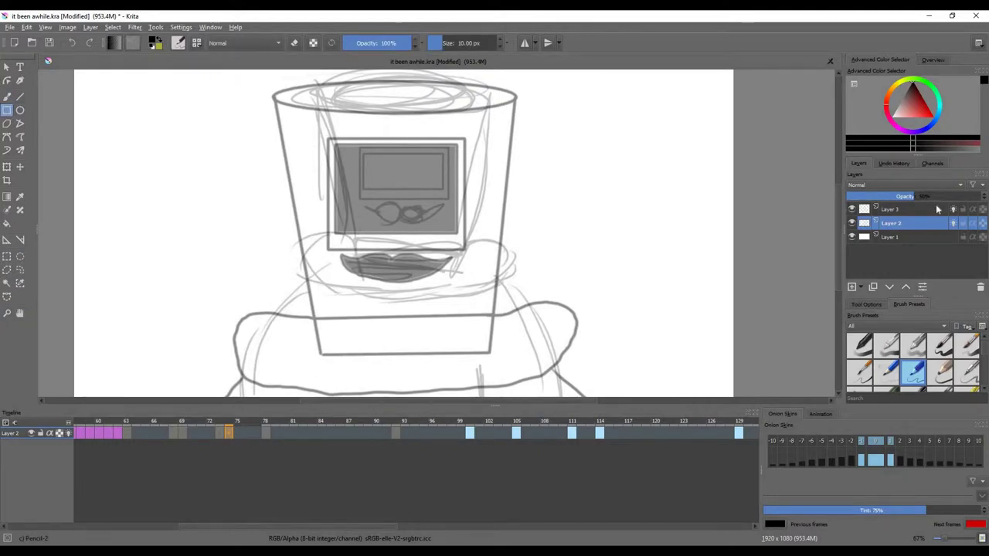
# Hide Layer 3 and draw outer and inner rectangles for the screen face.
pyautogui.click(954, 211)
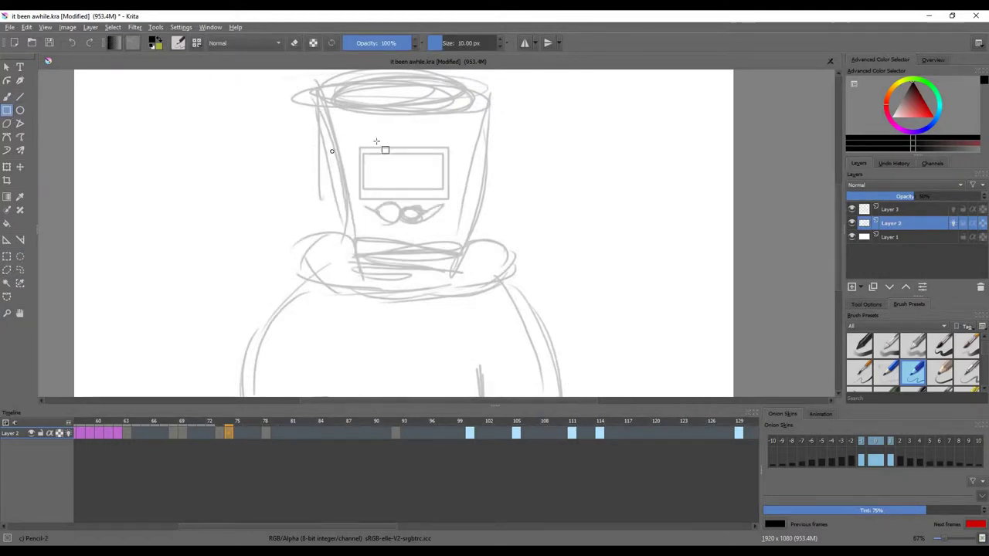
pyautogui.scroll(2, 381, 159)
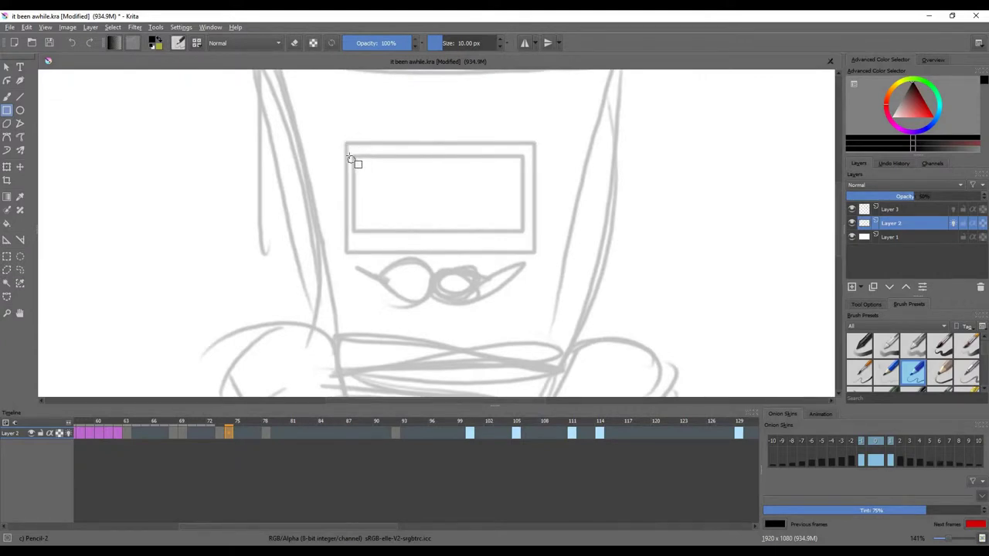
pyautogui.moveTo(347, 164); pyautogui.dragTo(536, 251)
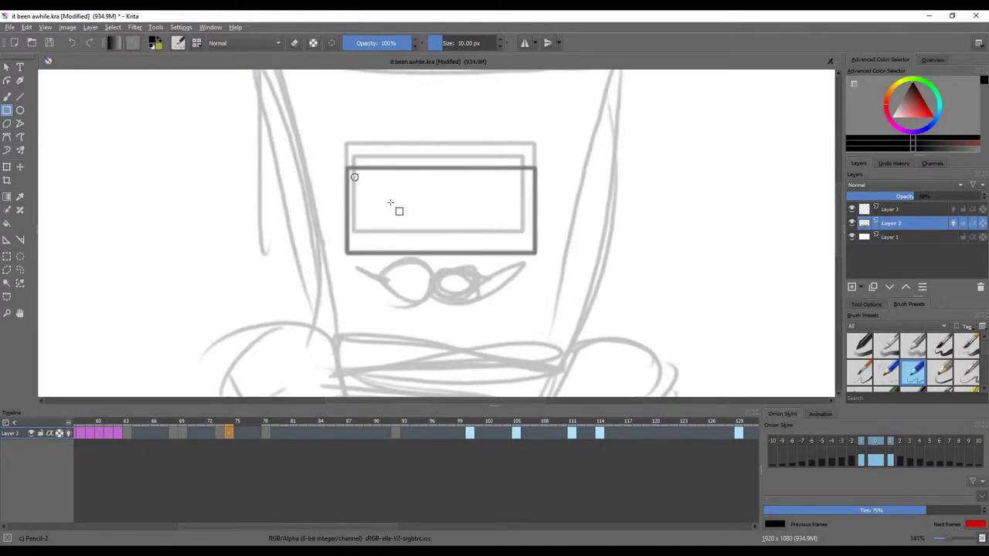
pyautogui.moveTo(354, 178); pyautogui.dragTo(524, 233)
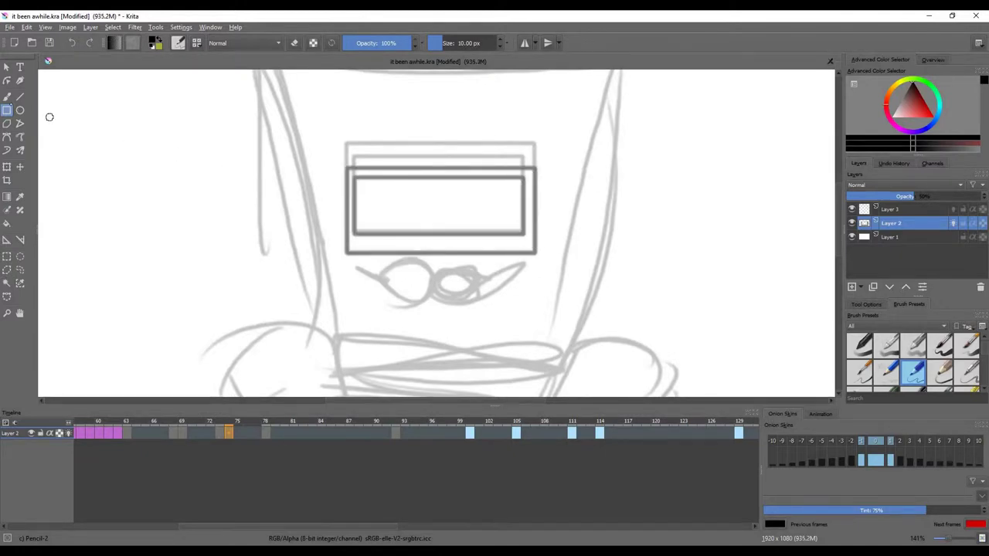
# Scribble dark freehand loops over the left and right eyes.
pyautogui.click(7, 96)
pyautogui.moveTo(388, 280); pyautogui.dragTo(364, 269)
pyautogui.moveTo(449, 286); pyautogui.dragTo(473, 270)
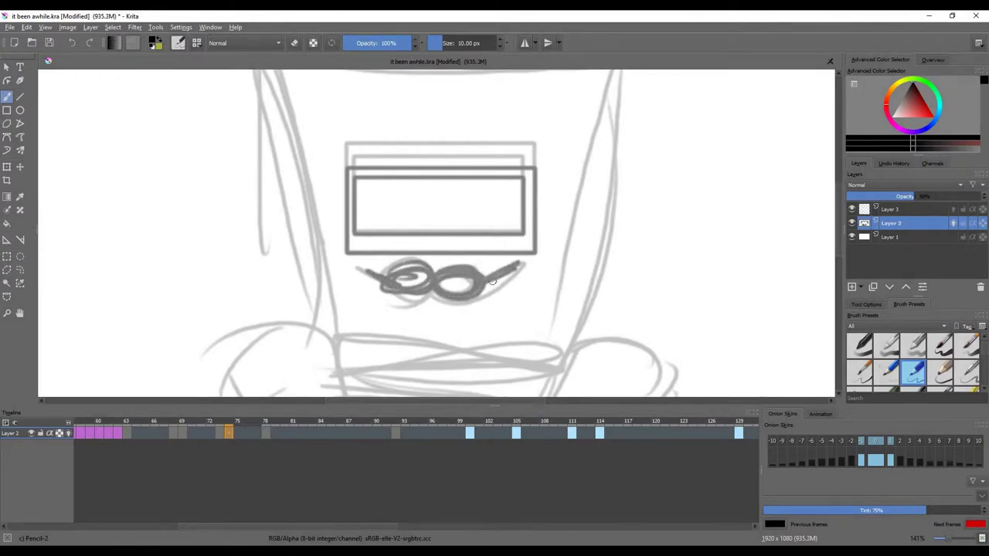
pyautogui.scroll(-5, 464, 247)
pyautogui.scroll(5, 438, 216)
pyautogui.scroll(-4, 429, 210)
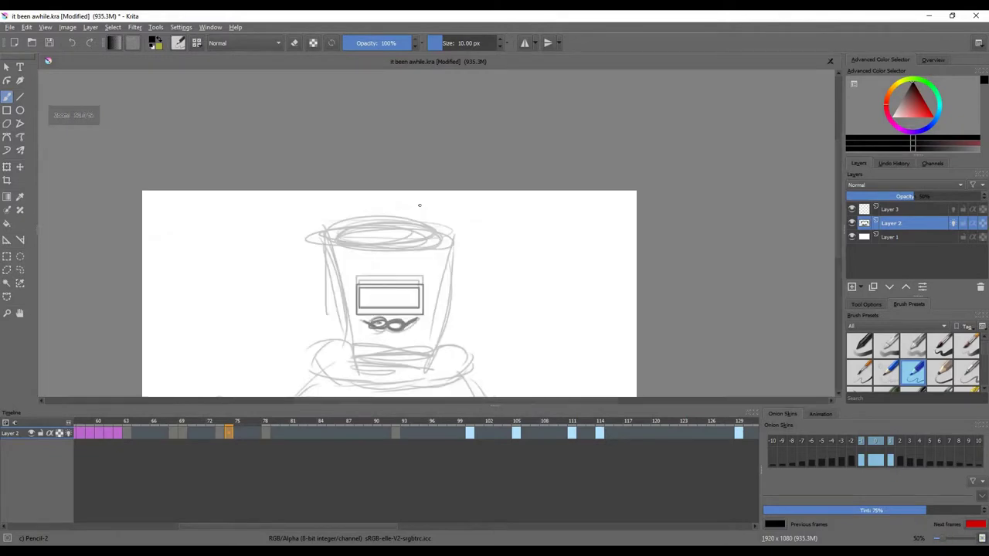
pyautogui.scroll(-2, 418, 207)
pyautogui.scroll(2, 387, 205)
# Retrace the hat's top ellipse and sides, the scarf's right edge and both body edges.
pyautogui.moveTo(372, 204)
pyautogui.mouseDown()
pyautogui.moveTo(464, 198)
pyautogui.moveTo(340, 202)
pyautogui.moveTo(318, 193)
pyautogui.mouseUp()
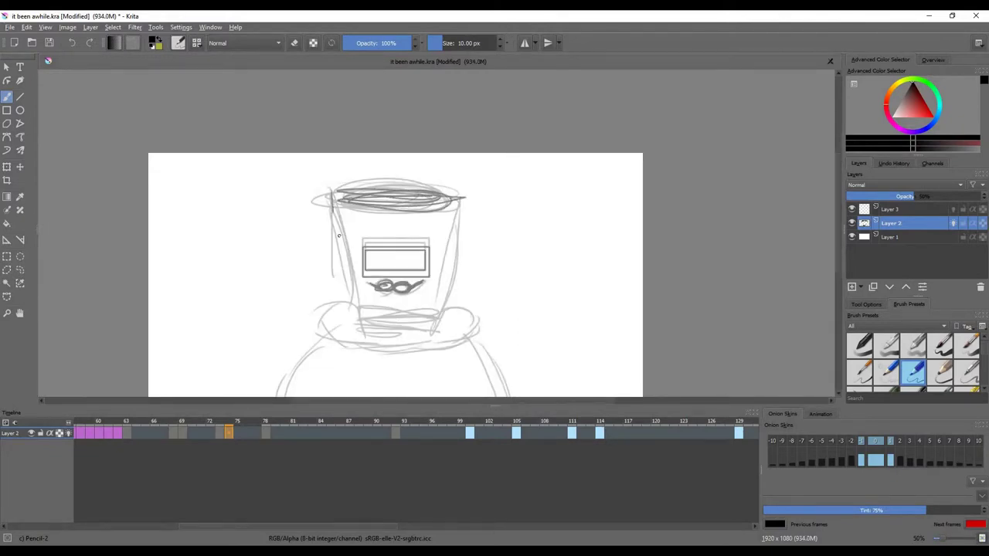
pyautogui.moveTo(337, 235); pyautogui.dragTo(357, 319)
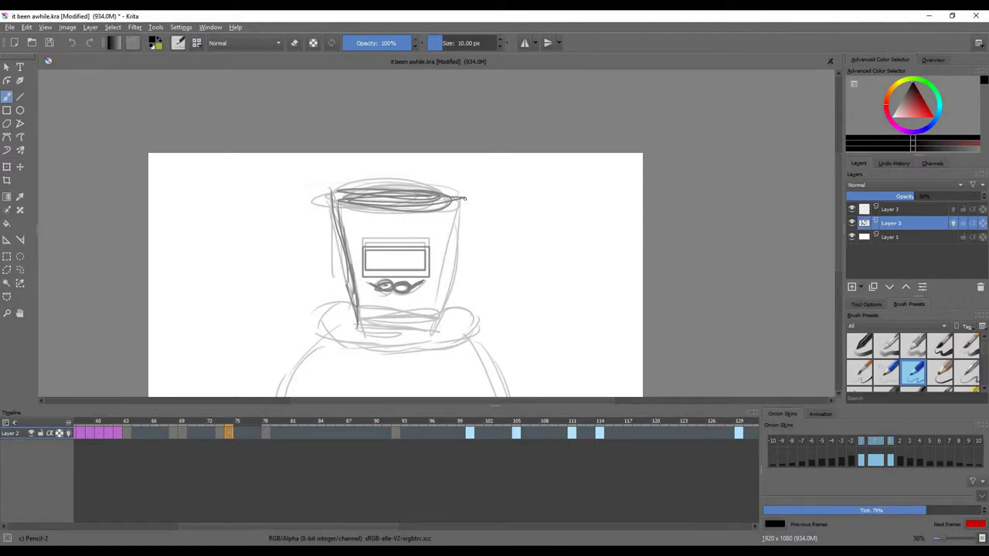
pyautogui.moveTo(464, 198)
pyautogui.mouseDown()
pyautogui.moveTo(440, 316)
pyautogui.moveTo(357, 315)
pyautogui.moveTo(439, 325)
pyautogui.mouseUp()
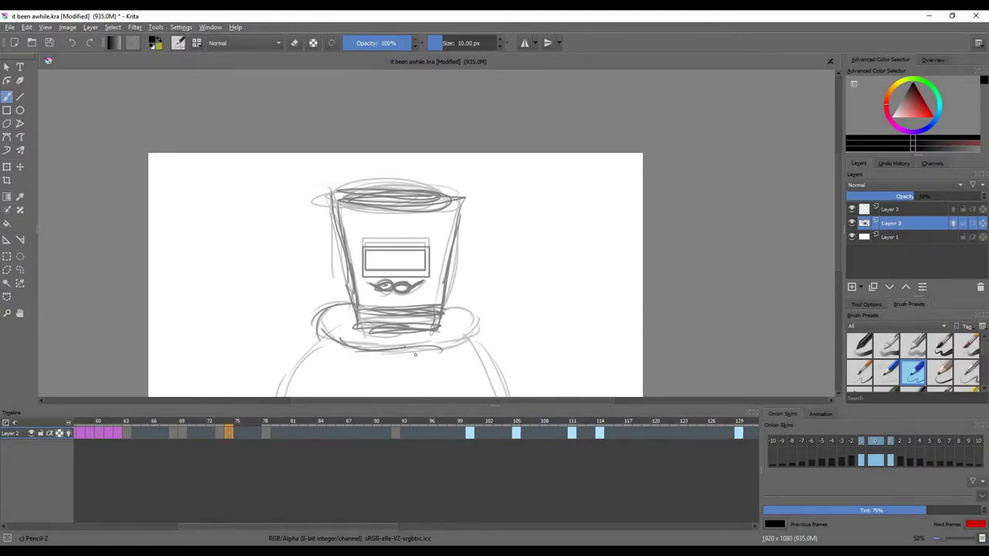
pyautogui.moveTo(415, 355); pyautogui.dragTo(475, 316)
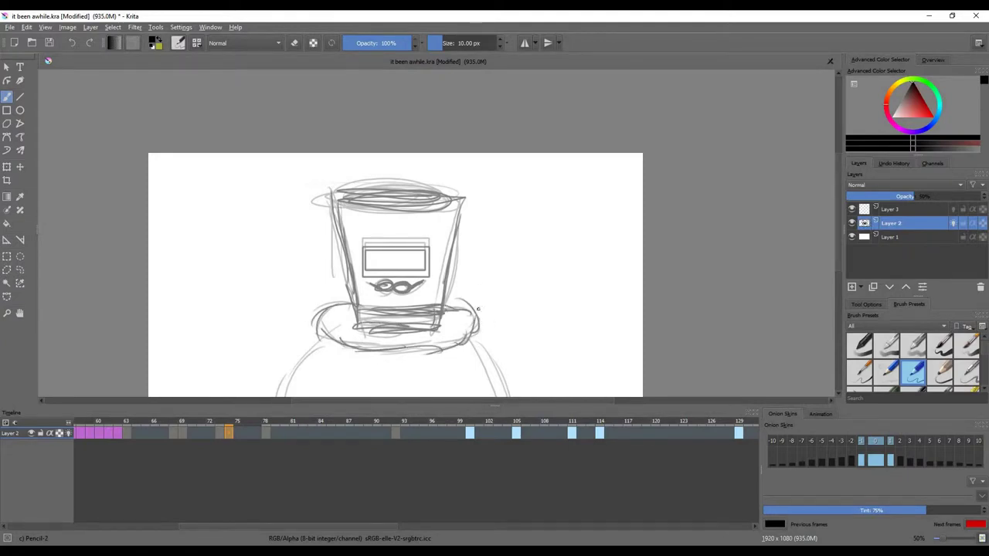
pyautogui.scroll(-2, 478, 308)
pyautogui.scroll(1, 495, 309)
pyautogui.scroll(1, 479, 255)
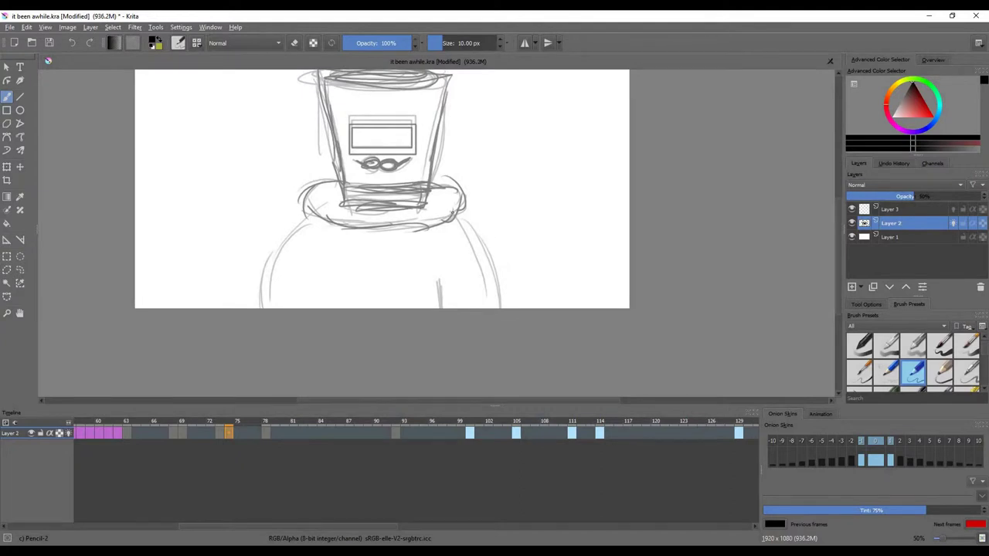
pyautogui.moveTo(455, 215); pyautogui.dragTo(501, 306)
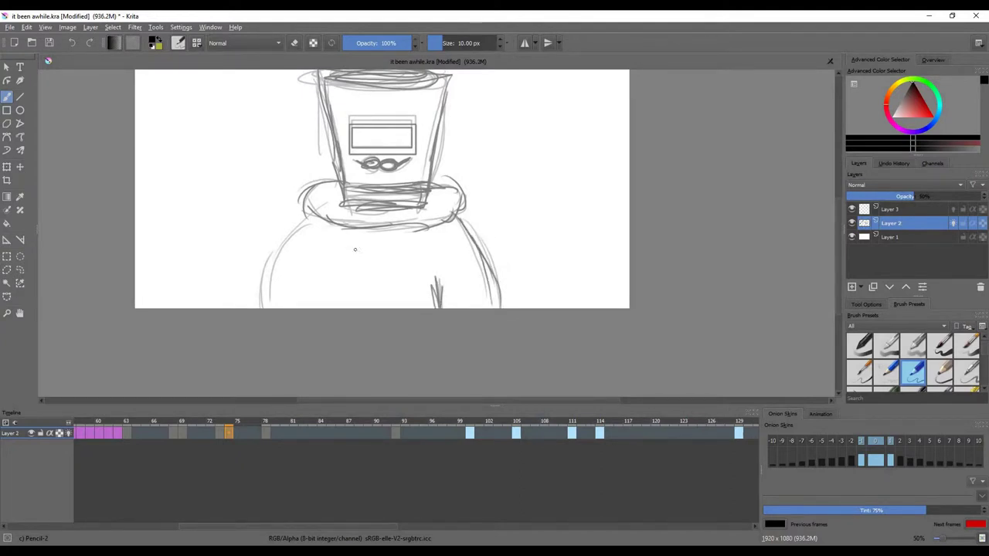
pyautogui.moveTo(284, 240); pyautogui.dragTo(259, 308)
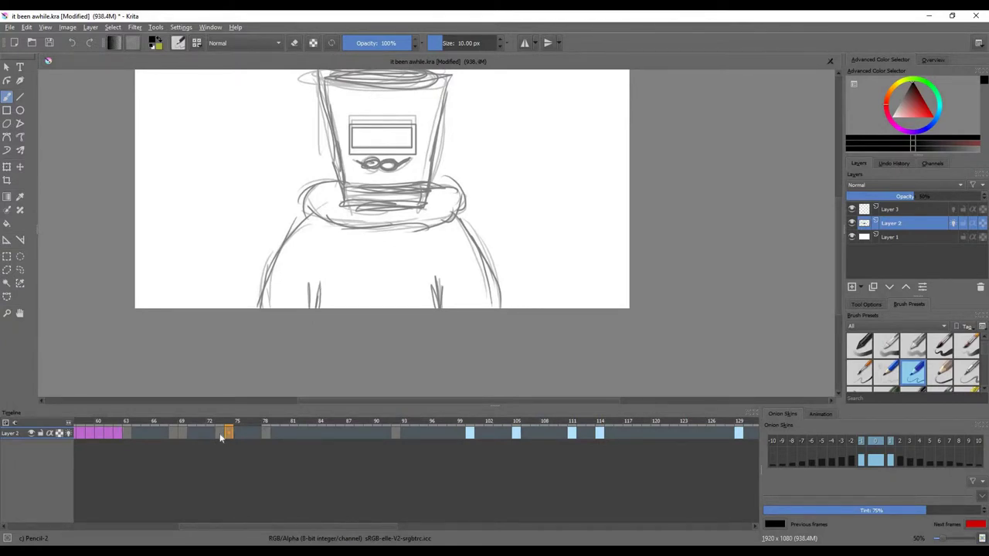
# Step through timeline frames 70 to 77 comparing drawings, settling on frame 75.
pyautogui.click(220, 434)
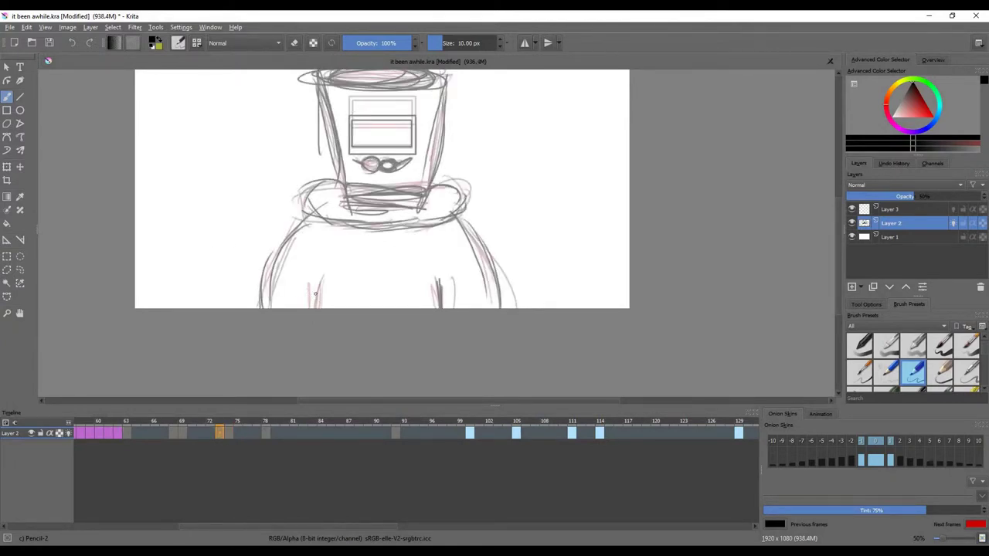
pyautogui.moveTo(211, 433); pyautogui.dragTo(190, 433)
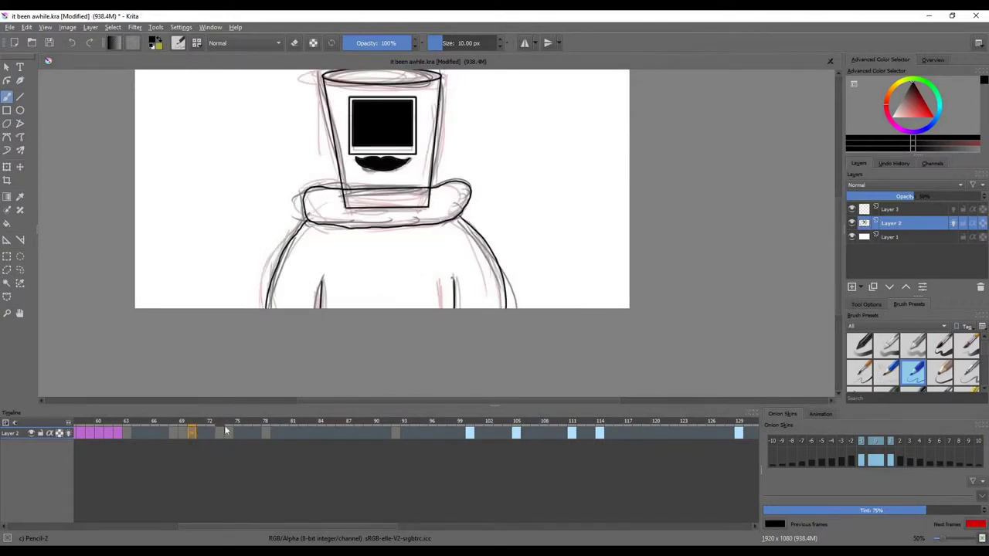
pyautogui.click(228, 433)
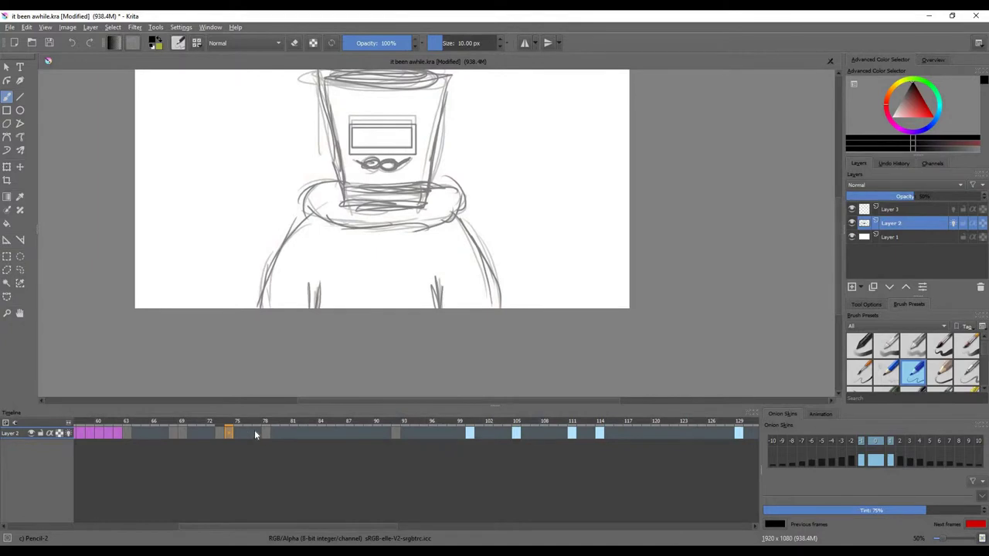
pyautogui.click(255, 434)
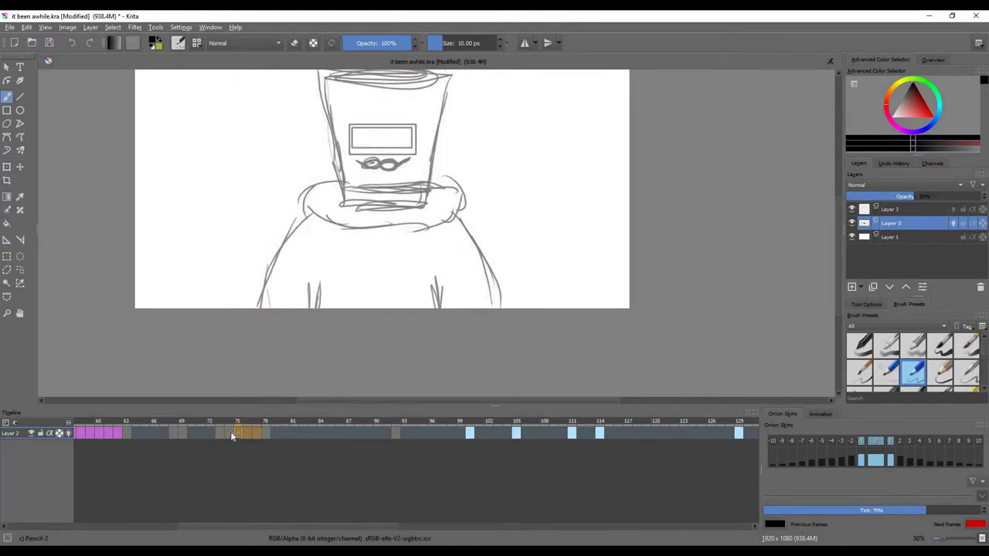
pyautogui.click(239, 433)
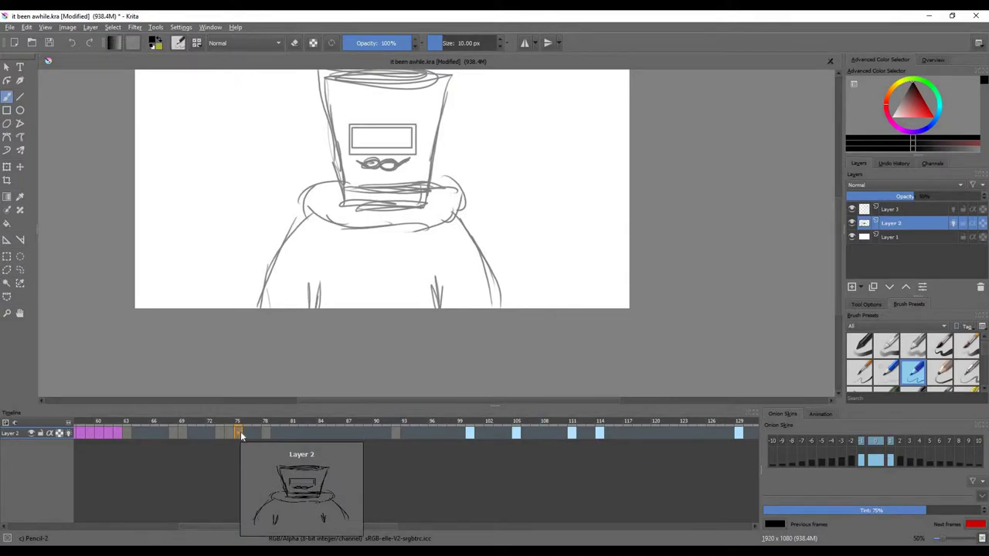
pyautogui.click(236, 433)
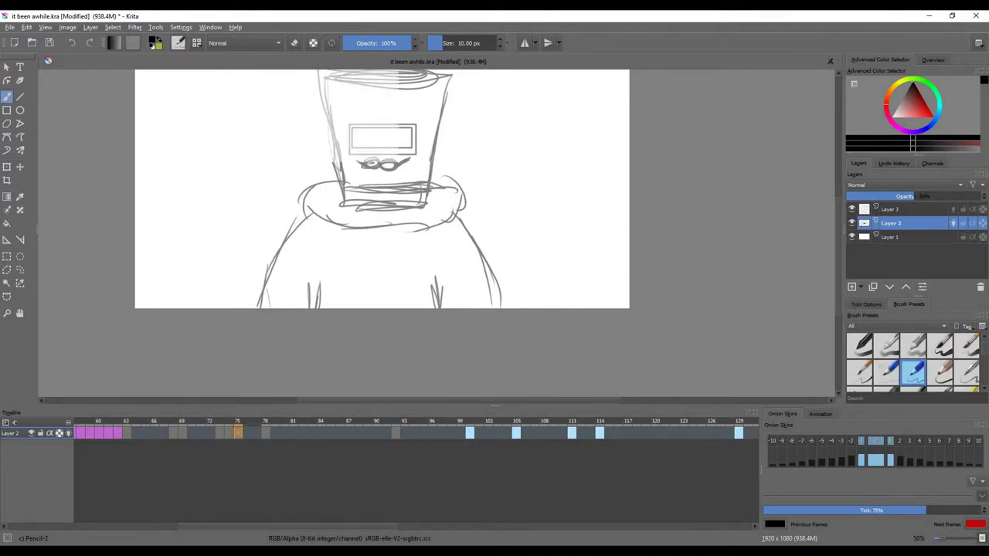
pyautogui.scroll(-2, 372, 257)
pyautogui.scroll(3, 372, 257)
pyautogui.scroll(3, 340, 190)
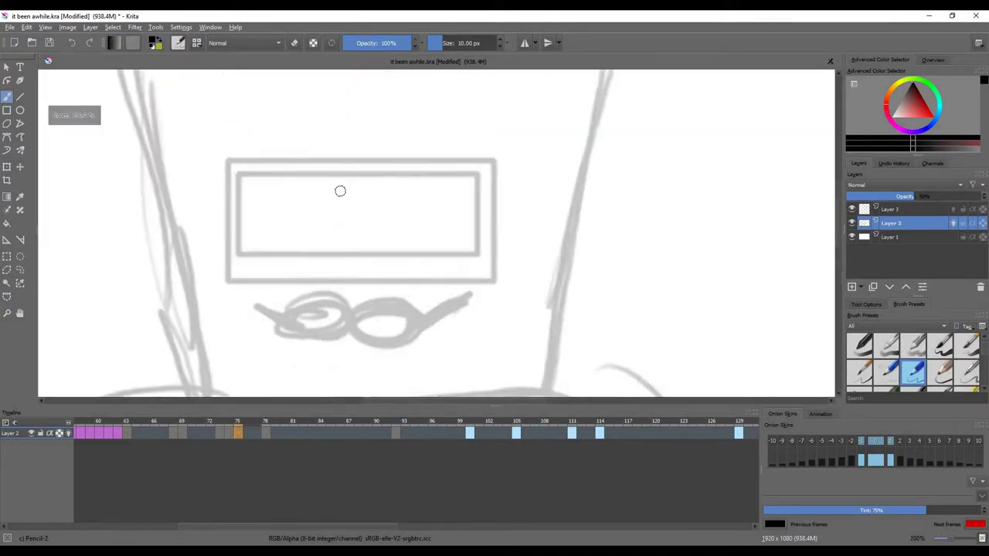
pyautogui.scroll(1, 274, 185)
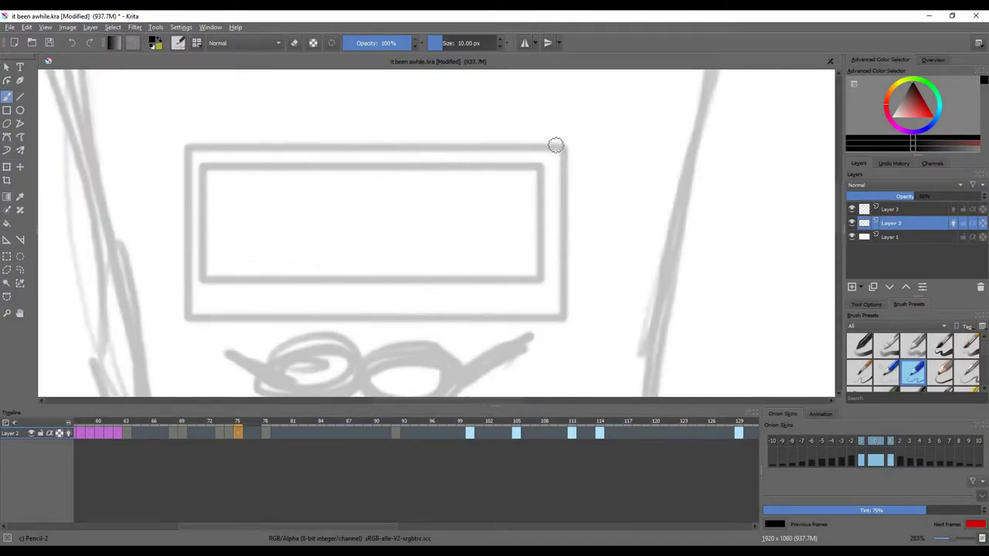
# Draw a new rectangle over the face screen.
pyautogui.click(7, 123)
pyautogui.click(7, 110)
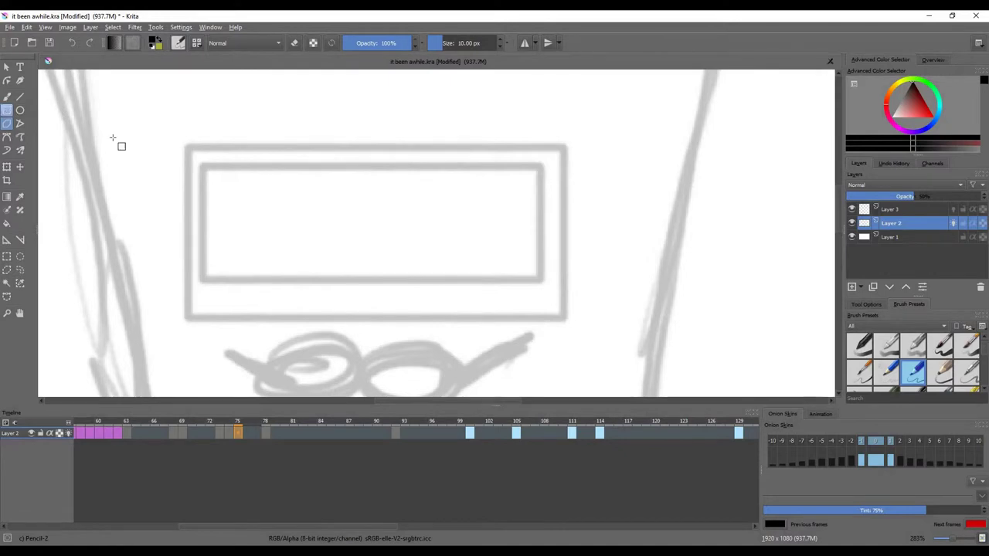
pyautogui.moveTo(185, 189); pyautogui.dragTo(564, 292)
# Draw a horizontal line across the screen and thicken it with freehand strokes.
pyautogui.press('v')
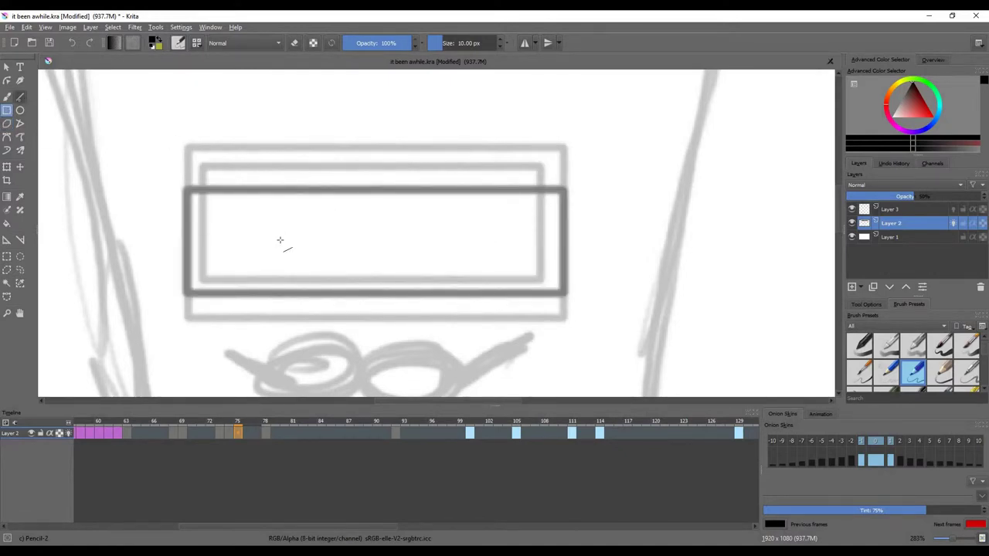
pyautogui.moveTo(207, 239); pyautogui.dragTo(546, 239)
pyautogui.press('b')
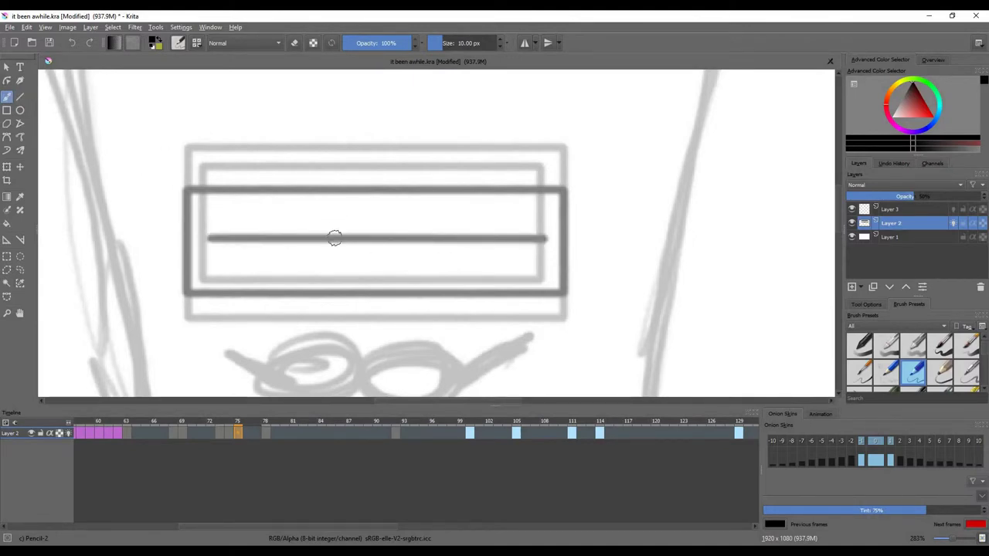
pyautogui.moveTo(535, 237)
pyautogui.mouseDown()
pyautogui.moveTo(270, 237)
pyautogui.moveTo(282, 230)
pyautogui.moveTo(239, 247)
pyautogui.mouseUp()
pyautogui.scroll(-3, 327, 283)
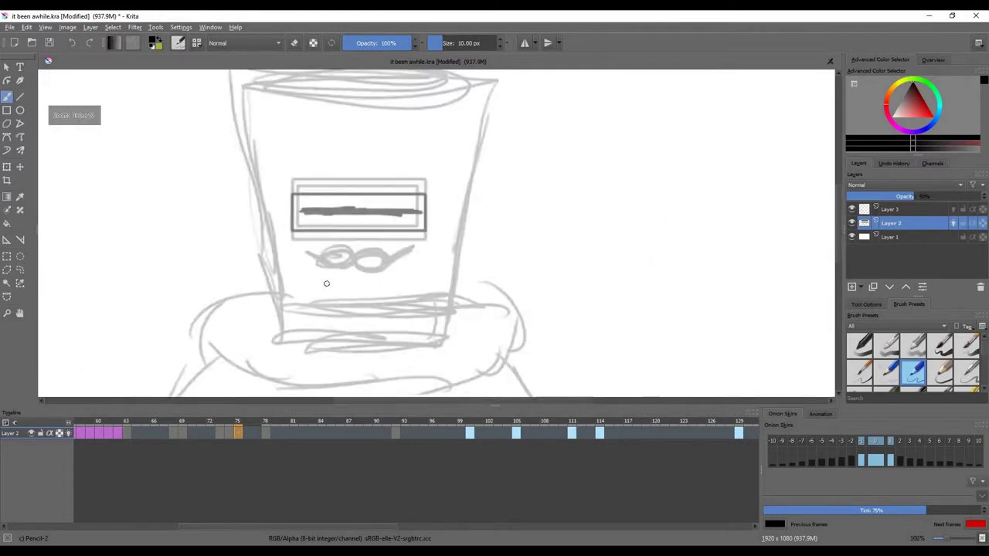
pyautogui.scroll(3, 386, 219)
# Darken both mustache loops and the hat's top edge.
pyautogui.moveTo(387, 219)
pyautogui.mouseDown()
pyautogui.moveTo(368, 234)
pyautogui.moveTo(348, 232)
pyautogui.moveTo(283, 201)
pyautogui.moveTo(261, 175)
pyautogui.mouseUp()
pyautogui.moveTo(391, 220)
pyautogui.mouseDown()
pyautogui.moveTo(432, 231)
pyautogui.moveTo(456, 193)
pyautogui.moveTo(518, 186)
pyautogui.mouseUp()
pyautogui.scroll(-3, 514, 190)
pyautogui.scroll(-3, 514, 189)
pyautogui.scroll(3, 437, 155)
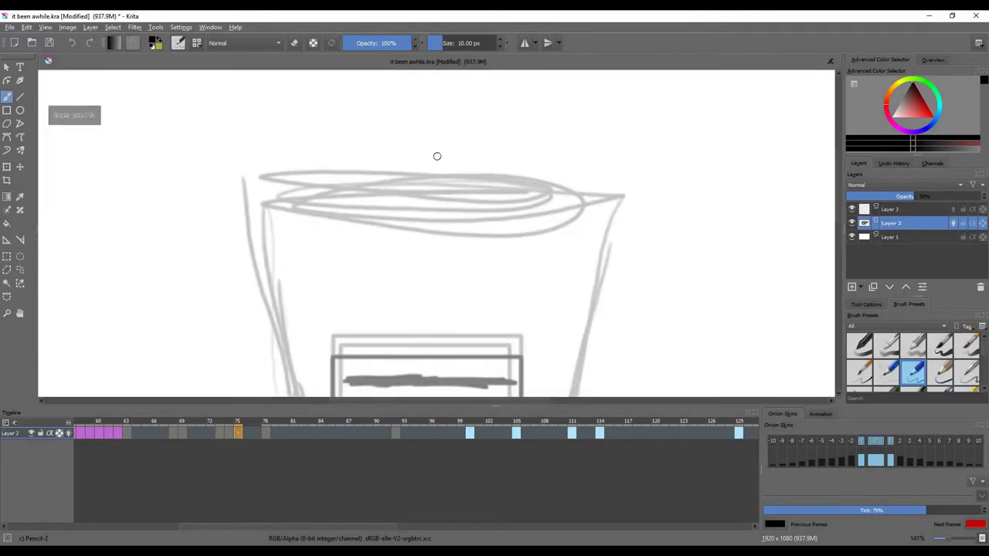
pyautogui.moveTo(286, 207)
pyautogui.mouseDown()
pyautogui.moveTo(593, 198)
pyautogui.moveTo(513, 191)
pyautogui.moveTo(590, 188)
pyautogui.moveTo(265, 194)
pyautogui.moveTo(386, 208)
pyautogui.mouseUp()
pyautogui.scroll(-3, 324, 256)
pyautogui.scroll(2, 324, 256)
# Trace the hat's left and right sides, brim and lower bands in dark strokes.
pyautogui.moveTo(357, 103)
pyautogui.mouseDown()
pyautogui.moveTo(388, 226)
pyautogui.moveTo(407, 255)
pyautogui.moveTo(386, 270)
pyautogui.mouseUp()
pyautogui.moveTo(377, 180); pyautogui.dragTo(415, 354)
pyautogui.moveTo(401, 306); pyautogui.dragTo(414, 377)
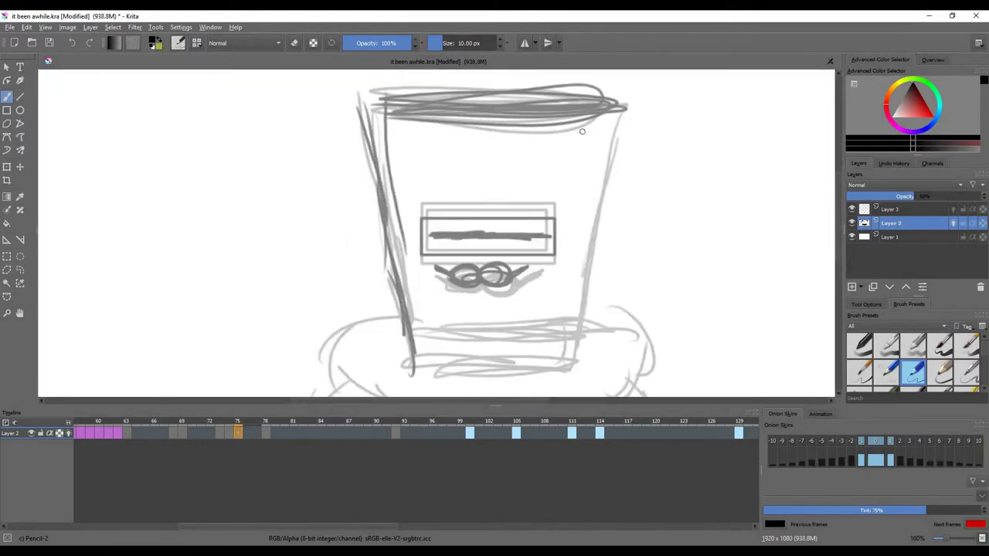
pyautogui.moveTo(622, 98); pyautogui.dragTo(566, 387)
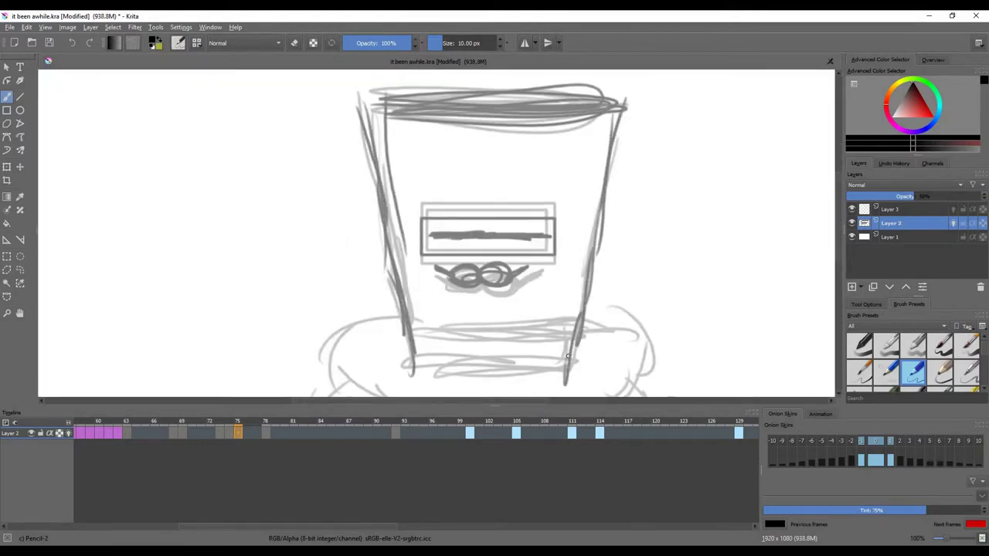
pyautogui.moveTo(597, 321)
pyautogui.mouseDown()
pyautogui.moveTo(526, 340)
pyautogui.moveTo(416, 333)
pyautogui.moveTo(549, 335)
pyautogui.moveTo(503, 376)
pyautogui.mouseUp()
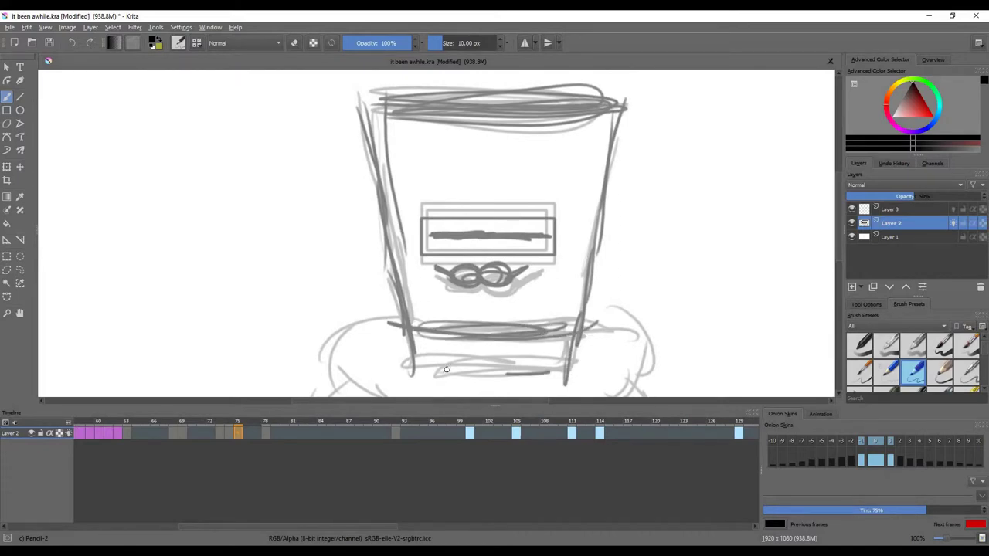
pyautogui.moveTo(426, 379); pyautogui.dragTo(551, 365)
# Trace dark strokes around the scarf's edges.
pyautogui.press('-')
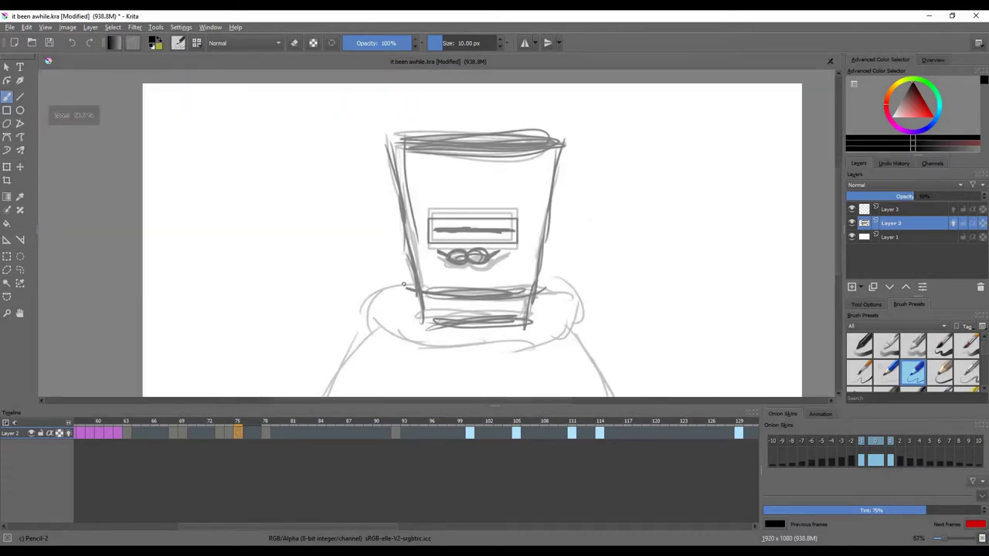
pyautogui.moveTo(403, 284)
pyautogui.mouseDown()
pyautogui.moveTo(370, 313)
pyautogui.moveTo(433, 348)
pyautogui.moveTo(540, 341)
pyautogui.mouseUp()
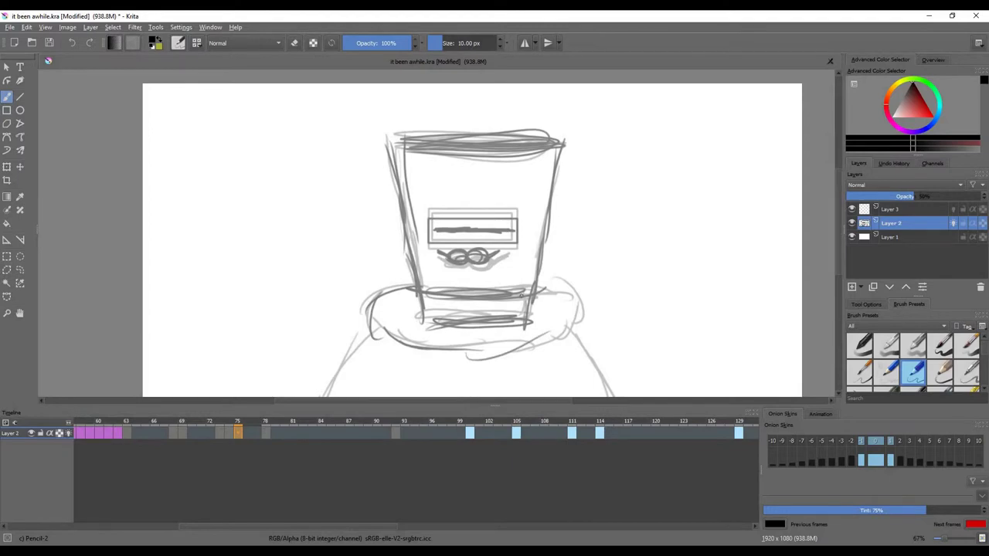
pyautogui.moveTo(560, 294)
pyautogui.mouseDown()
pyautogui.moveTo(506, 359)
pyautogui.moveTo(445, 352)
pyautogui.mouseUp()
pyautogui.moveTo(532, 348); pyautogui.dragTo(433, 351)
pyautogui.press('-')
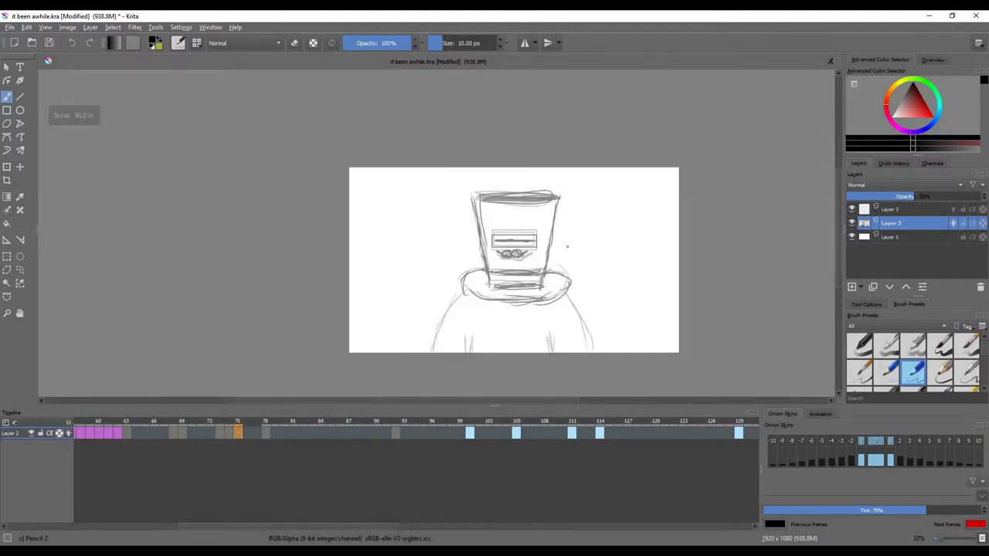
pyautogui.press('1')
# Darken the body's left and right sides.
pyautogui.moveTo(504, 145); pyautogui.dragTo(401, 334)
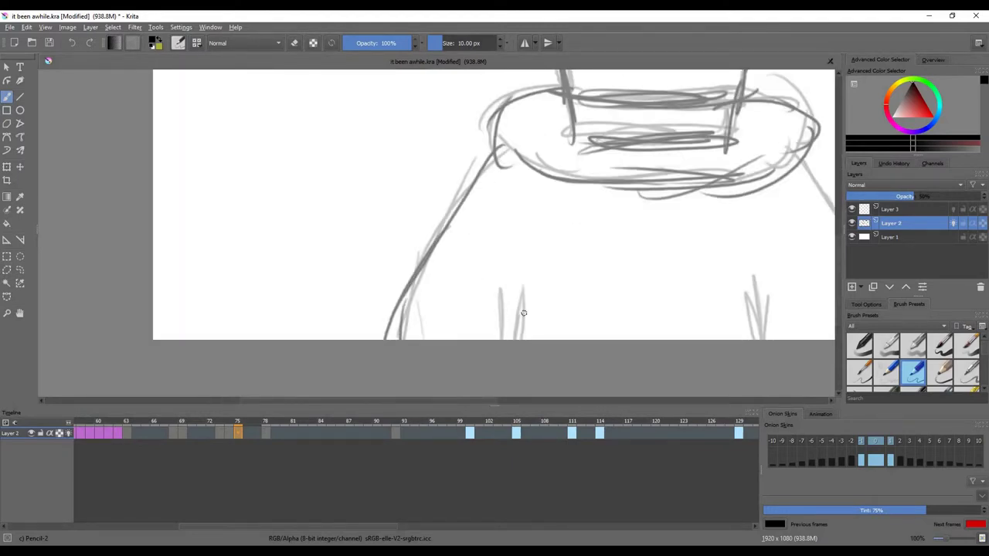
pyautogui.scroll(-3, 523, 312)
pyautogui.scroll(2, 495, 312)
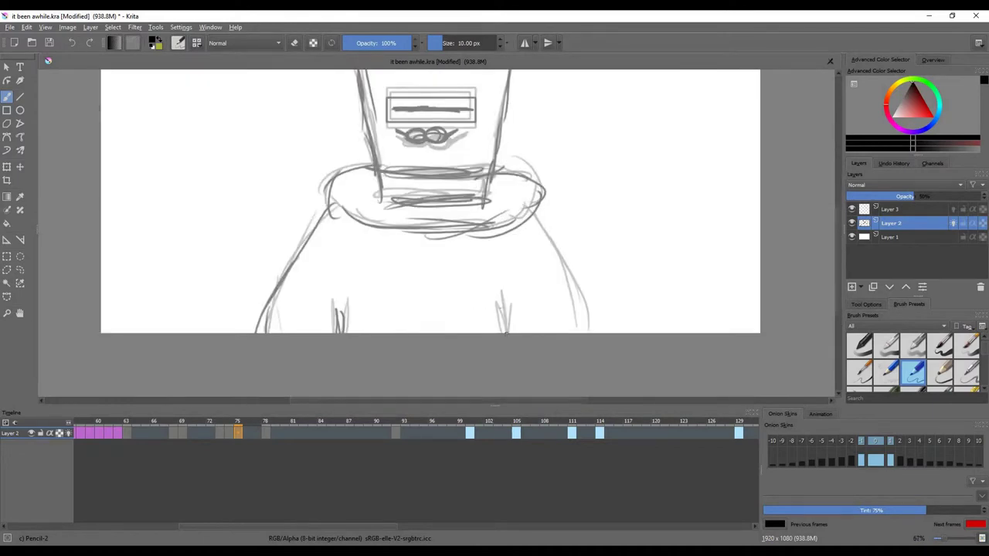
pyautogui.moveTo(522, 213); pyautogui.dragTo(575, 307)
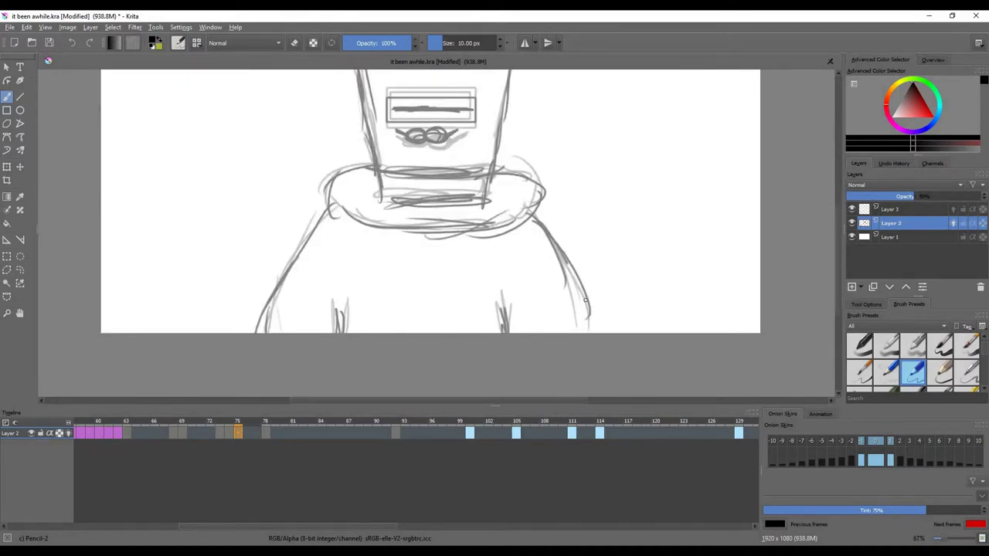
pyautogui.moveTo(556, 239); pyautogui.dragTo(591, 333)
pyautogui.scroll(-3, 575, 278)
pyautogui.scroll(4, 533, 211)
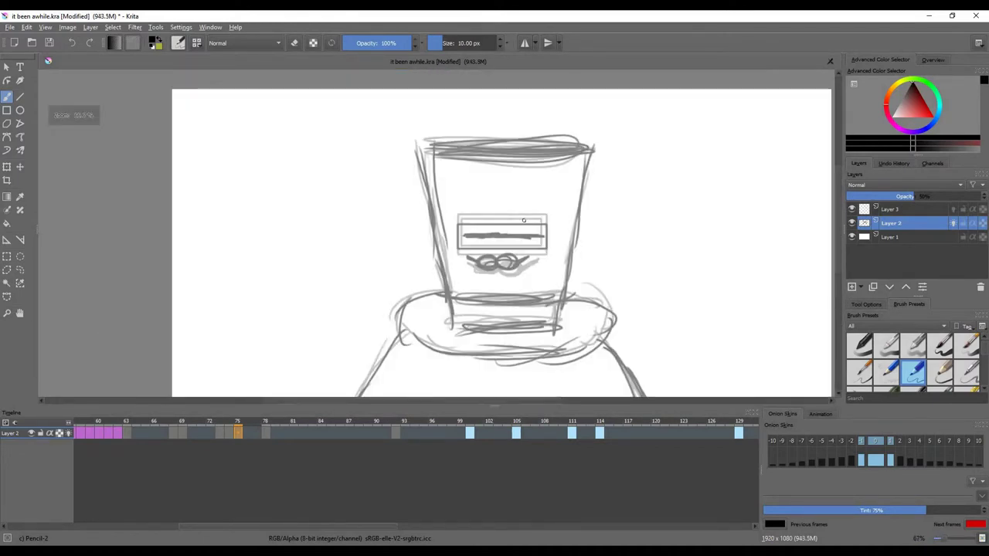
pyautogui.scroll(2, 534, 240)
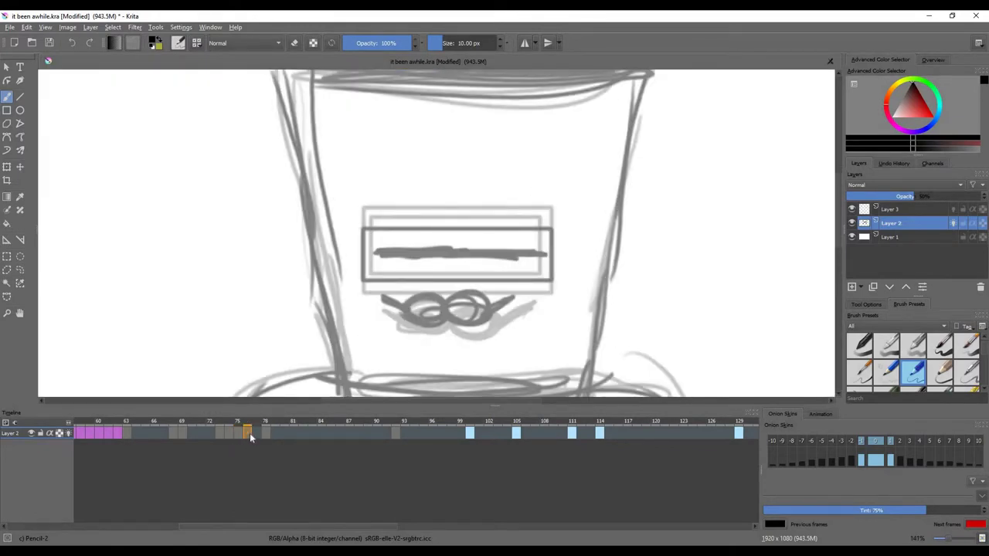
pyautogui.rightClick(248, 433)
# Scrub the frames, then add a new blank frame on the empty cell after the drawing.
pyautogui.click(228, 432)
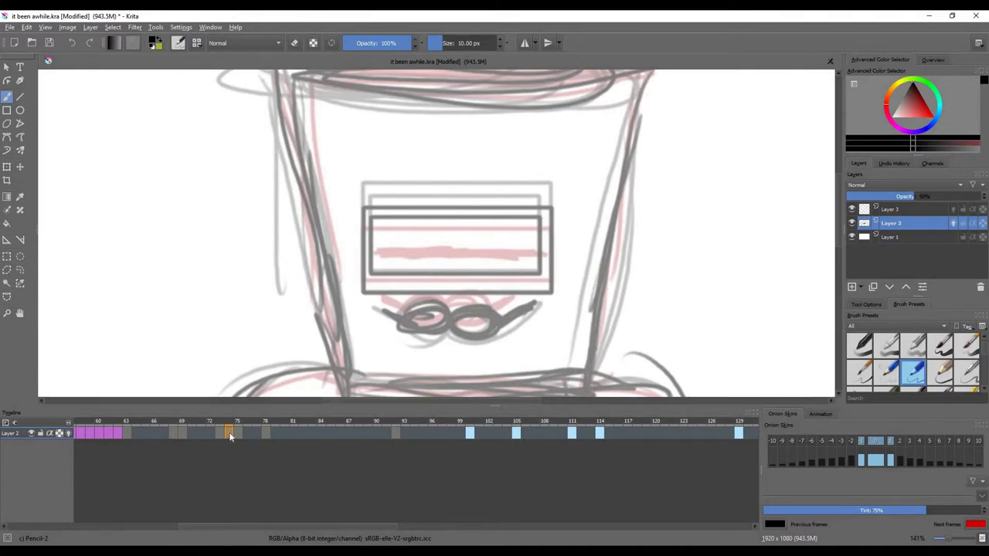
pyautogui.click(248, 433)
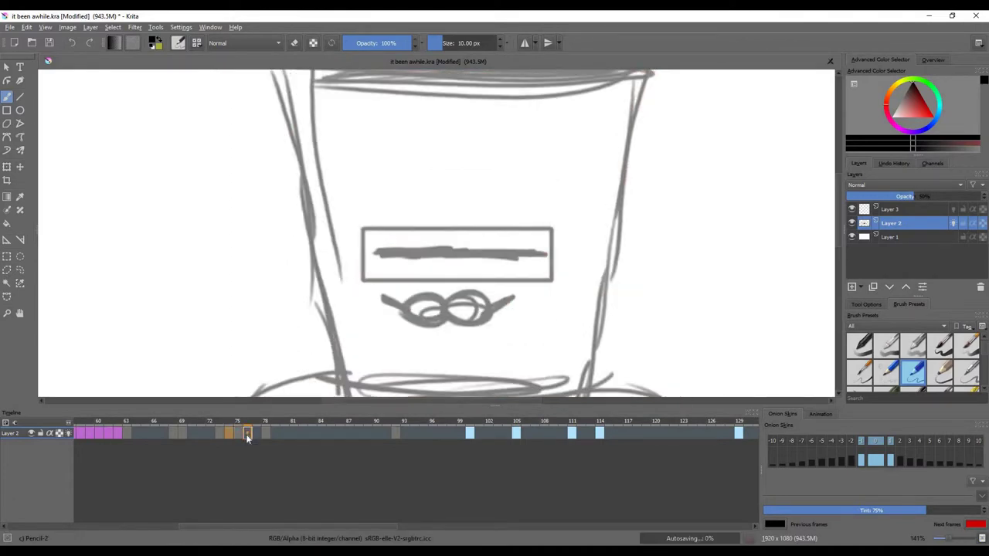
pyautogui.moveTo(247, 435); pyautogui.dragTo(259, 435)
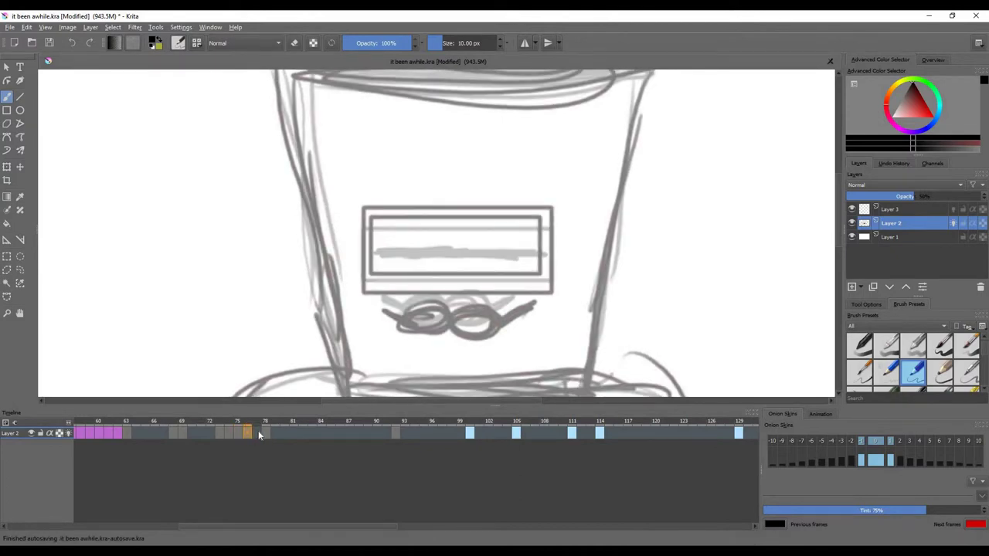
pyautogui.click(258, 433)
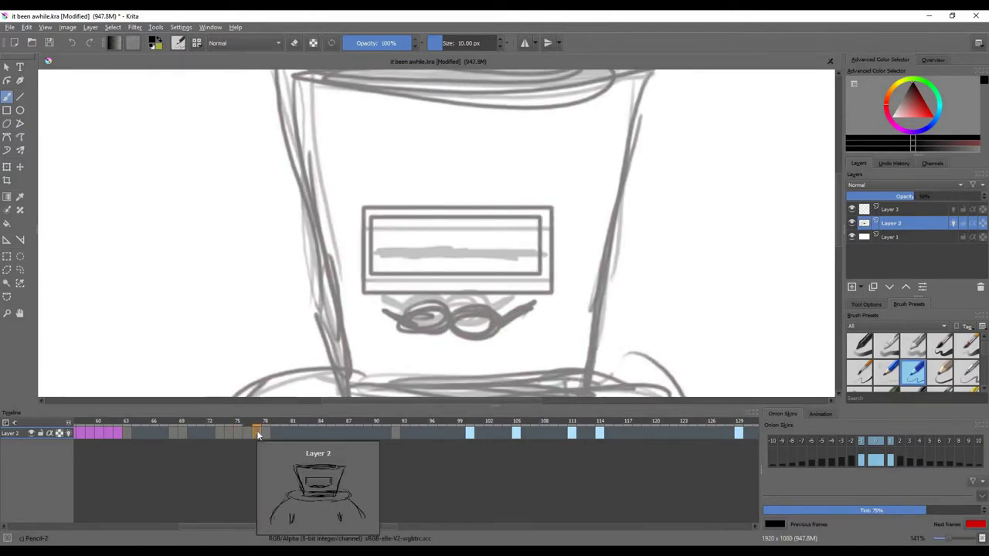
pyautogui.rightClick(255, 433)
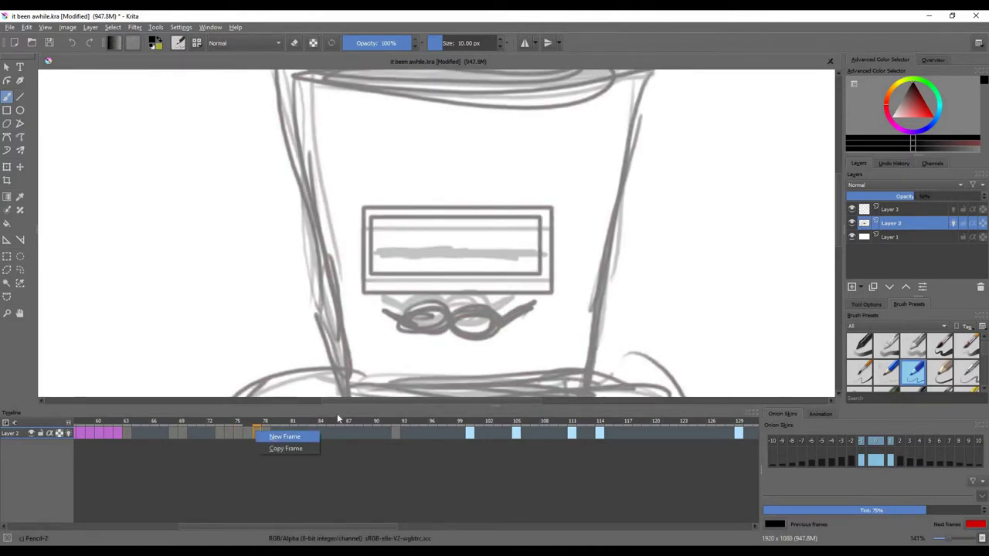
pyautogui.click(285, 449)
pyautogui.scroll(-1, 487, 292)
pyautogui.scroll(2, 497, 265)
pyautogui.scroll(-2, 497, 265)
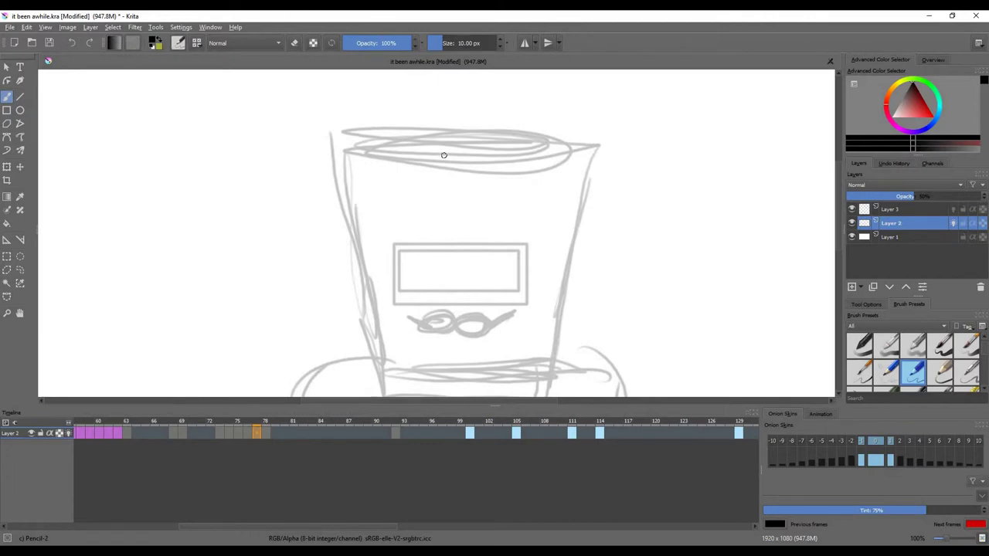
# Trace the hat's top brim, left and right sides, and bottom edge in bold strokes.
pyautogui.moveTo(410, 138)
pyautogui.mouseDown()
pyautogui.moveTo(585, 144)
pyautogui.moveTo(344, 155)
pyautogui.moveTo(591, 147)
pyautogui.moveTo(502, 155)
pyautogui.mouseUp()
pyautogui.scroll(2, 443, 193)
pyautogui.scroll(-5, 442, 193)
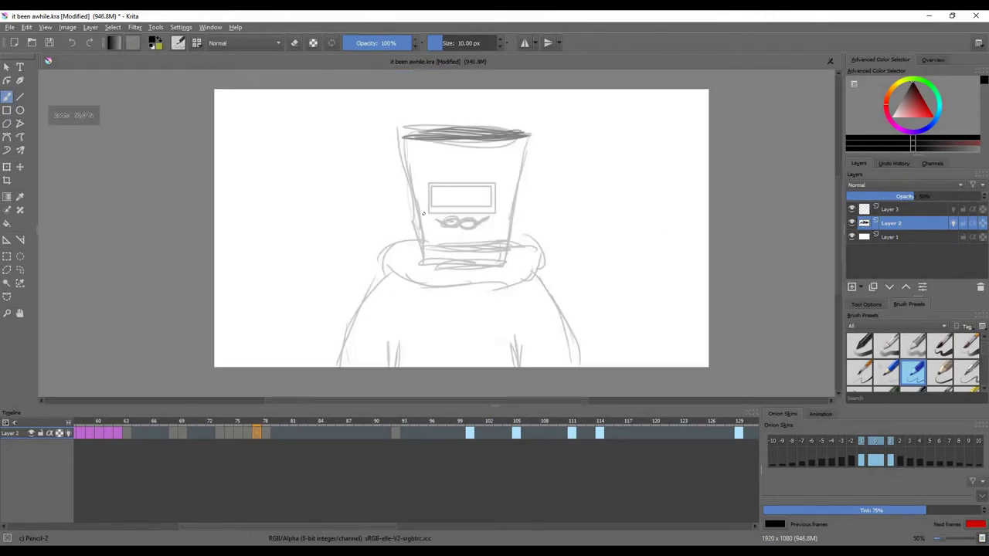
pyautogui.scroll(1, 402, 136)
pyautogui.moveTo(403, 136); pyautogui.dragTo(424, 249)
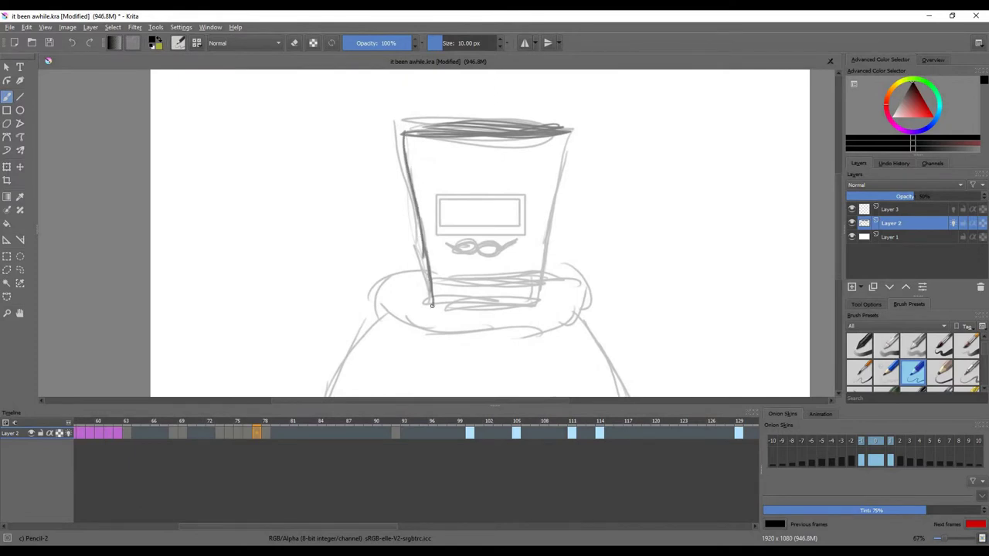
pyautogui.moveTo(432, 306); pyautogui.dragTo(431, 282)
pyautogui.moveTo(572, 130); pyautogui.dragTo(541, 261)
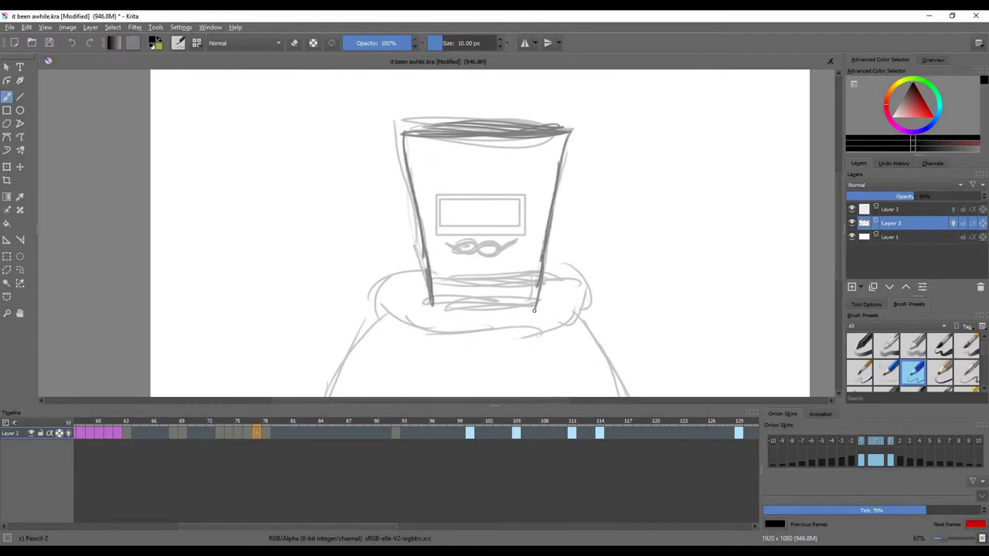
pyautogui.moveTo(534, 310); pyautogui.dragTo(422, 304)
pyautogui.moveTo(542, 280); pyautogui.dragTo(430, 276)
# Strengthen the scarf's bottom and right edges and both body outlines, then step back a frame.
pyautogui.moveTo(413, 328); pyautogui.dragTo(586, 328)
pyautogui.moveTo(564, 277)
pyautogui.mouseDown()
pyautogui.moveTo(587, 310)
pyautogui.moveTo(541, 340)
pyautogui.mouseUp()
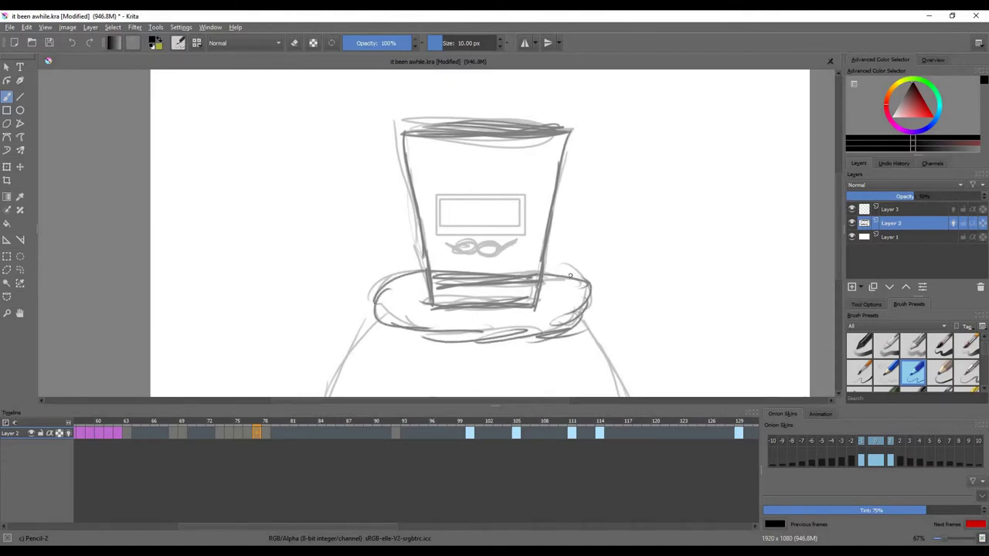
pyautogui.press('+')
pyautogui.moveTo(581, 278); pyautogui.dragTo(635, 397)
pyautogui.moveTo(597, 260); pyautogui.dragTo(643, 370)
pyautogui.press('-')
pyautogui.press('-')
pyautogui.scroll(1, 632, 247)
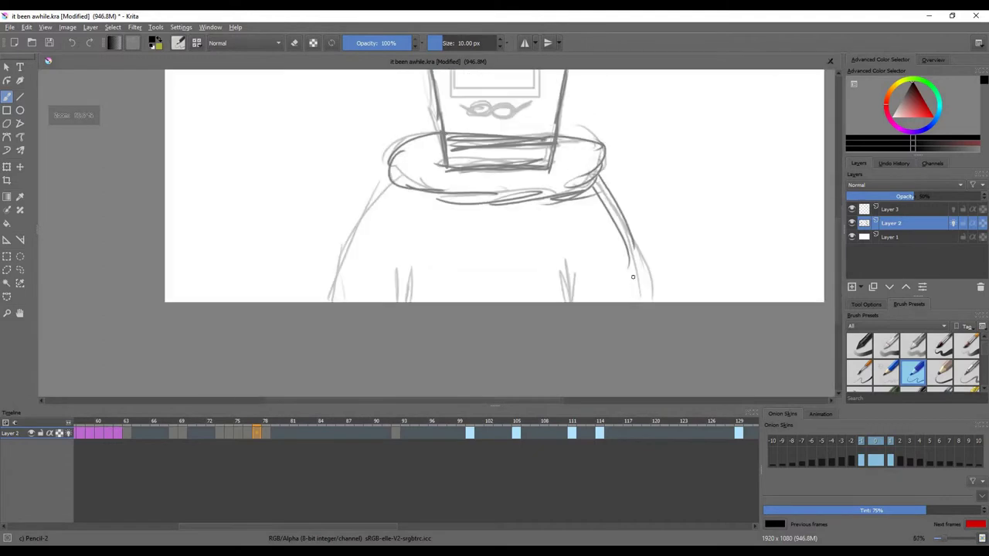
pyautogui.moveTo(636, 237); pyautogui.dragTo(643, 302)
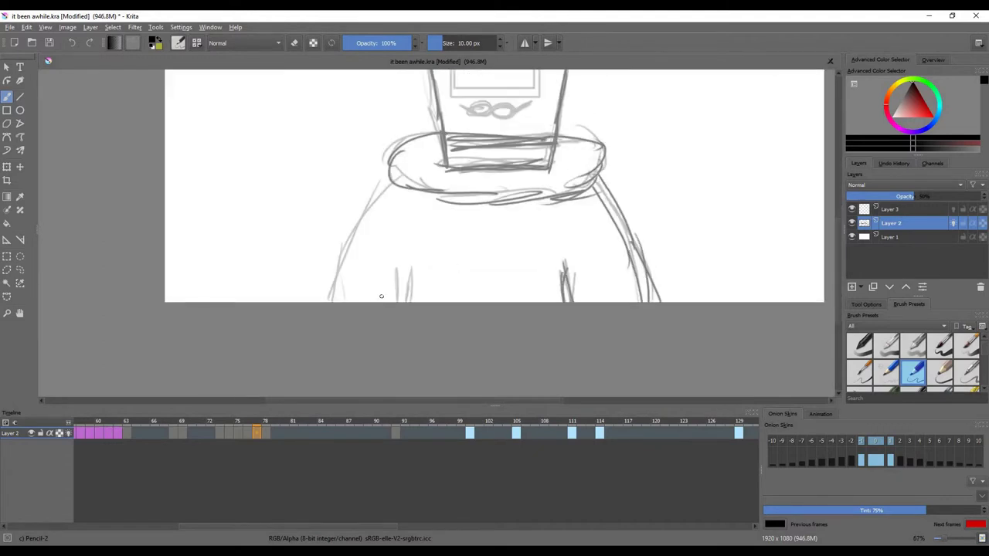
pyautogui.moveTo(356, 212); pyautogui.dragTo(328, 302)
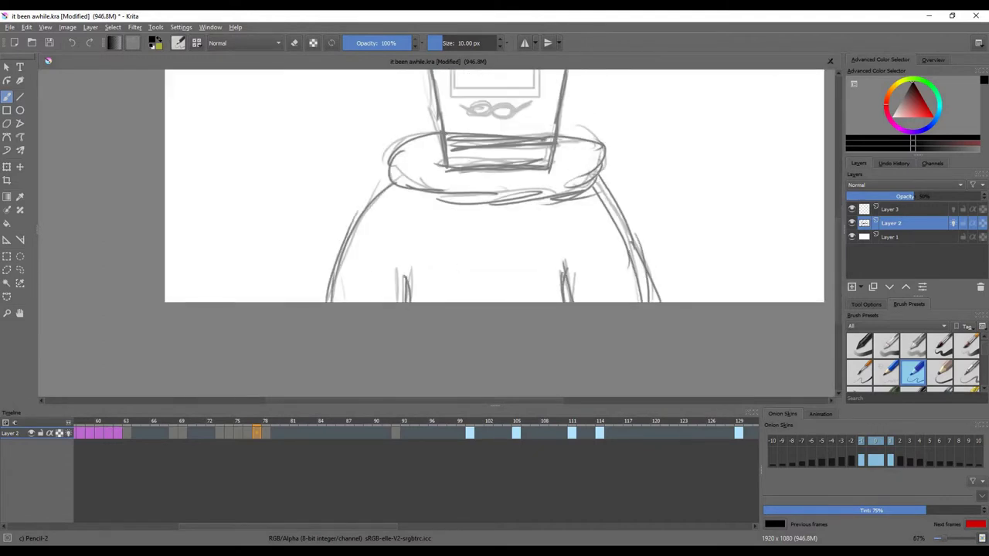
pyautogui.scroll(-3, 453, 193)
pyautogui.scroll(3, 453, 147)
pyautogui.scroll(-1, 453, 148)
pyautogui.scroll(2, 453, 147)
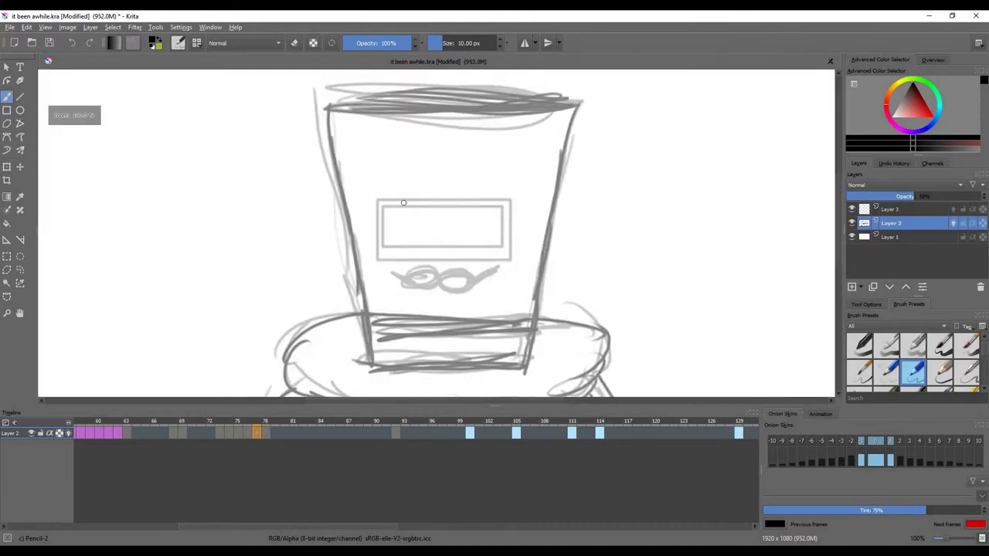
pyautogui.press('Left')
pyautogui.scroll(-1, 481, 186)
pyautogui.scroll(-1, 482, 186)
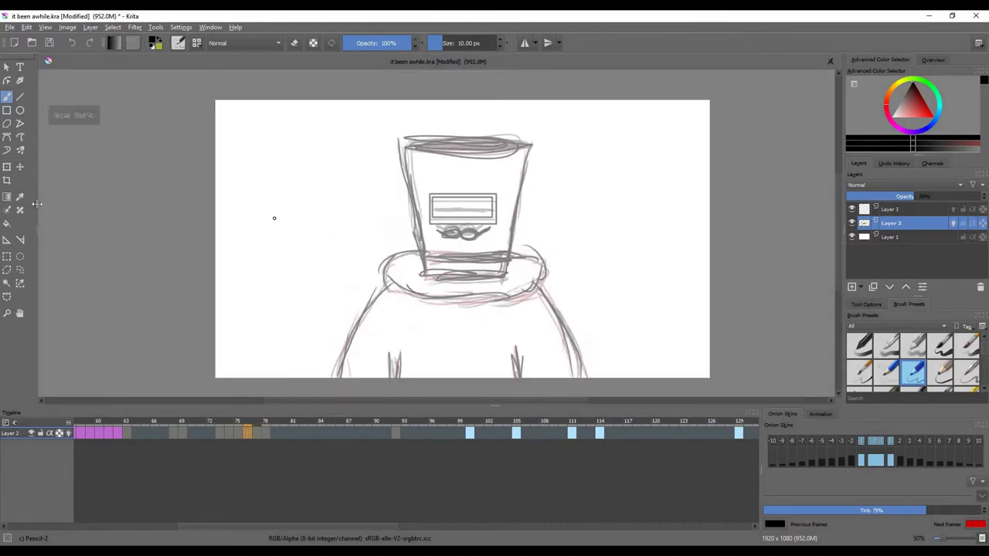
# Squash the drawing down from the top with Ctrl+T, then go to the next frame.
pyautogui.hotkey('ctrl', 't')
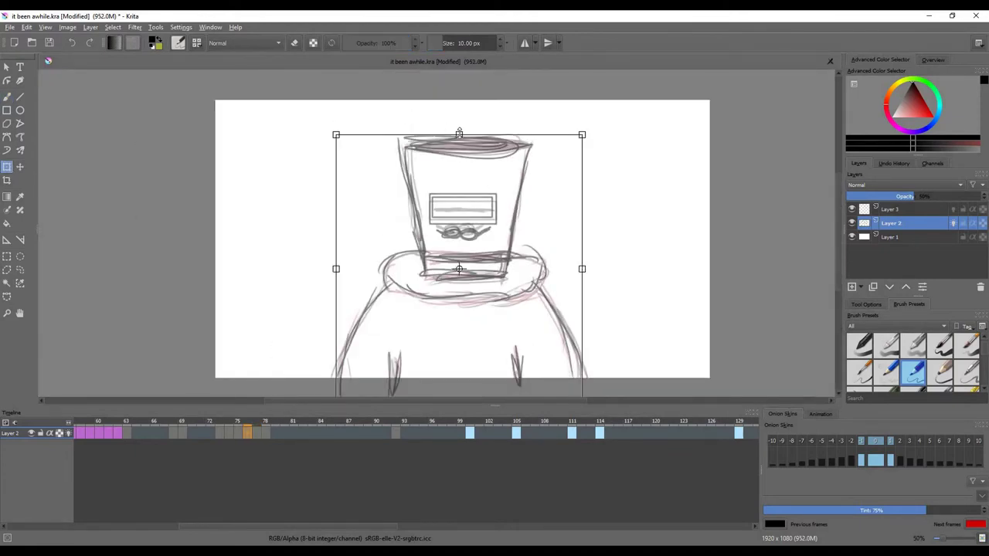
pyautogui.moveTo(460, 133); pyautogui.dragTo(459, 168)
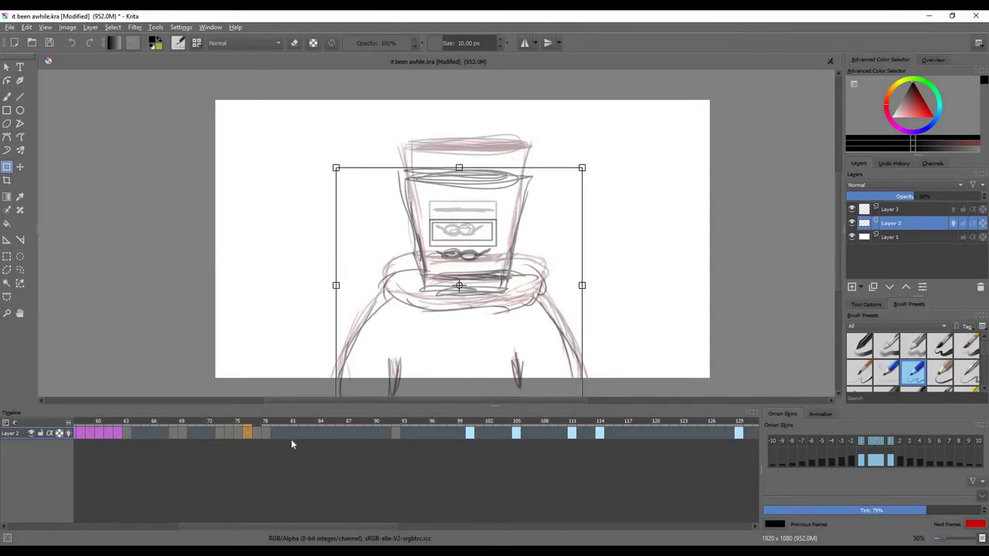
pyautogui.click(257, 434)
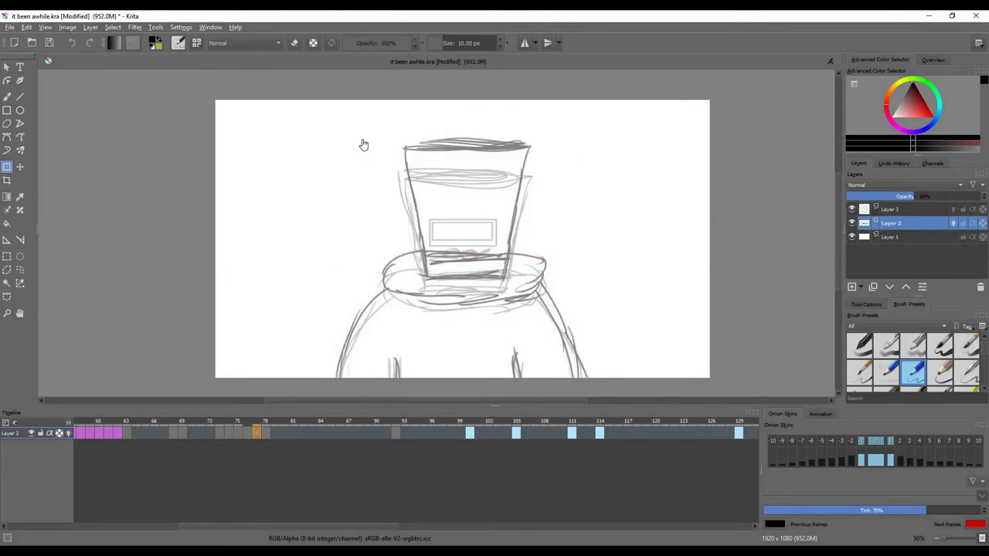
pyautogui.click(20, 96)
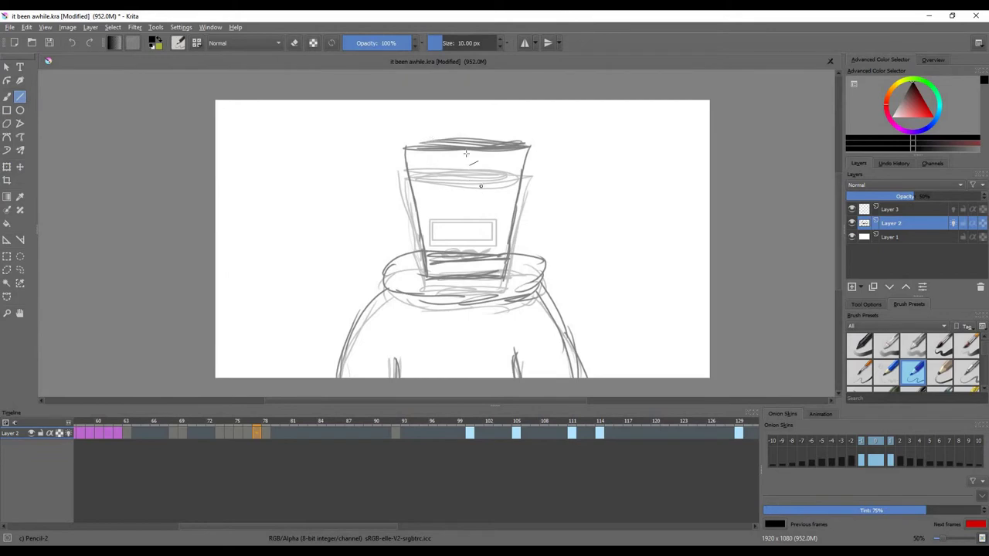
# Draw a vertical centre line on the hat and outer and inner screen rectangles.
pyautogui.moveTo(468, 277)
pyautogui.mouseDown()
pyautogui.moveTo(466, 154)
pyautogui.moveTo(469, 267)
pyautogui.mouseUp()
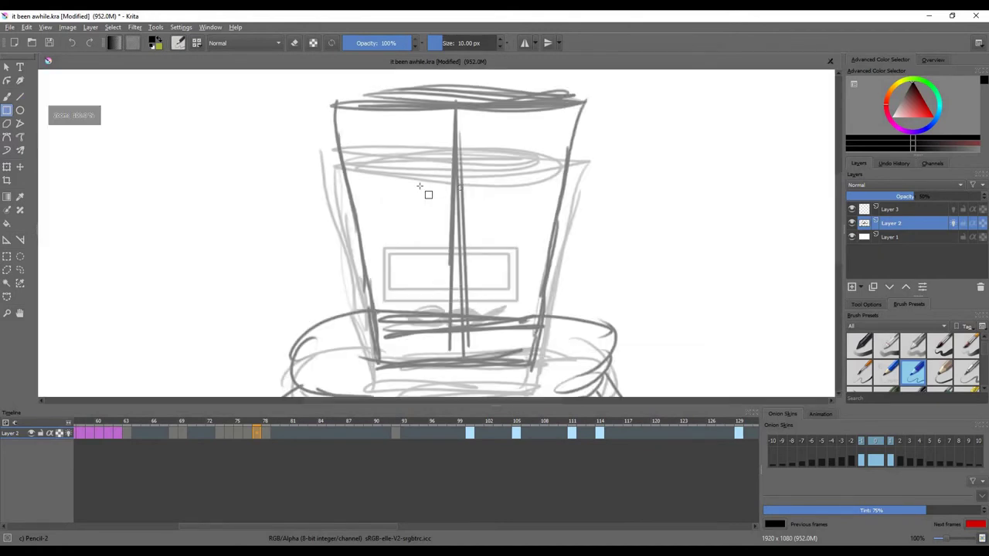
pyautogui.scroll(2, 429, 193)
pyautogui.moveTo(386, 142); pyautogui.dragTo(530, 264)
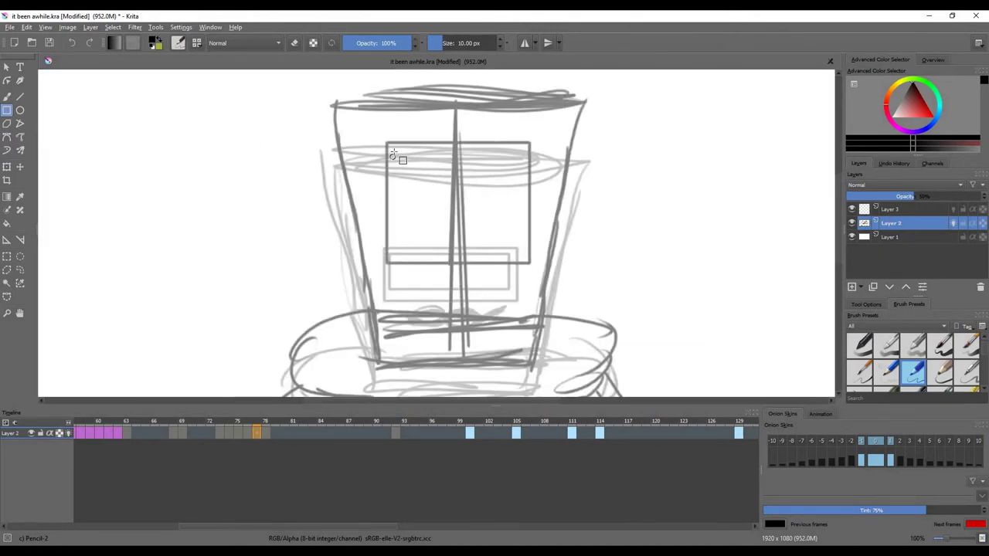
pyautogui.moveTo(392, 148); pyautogui.dragTo(521, 241)
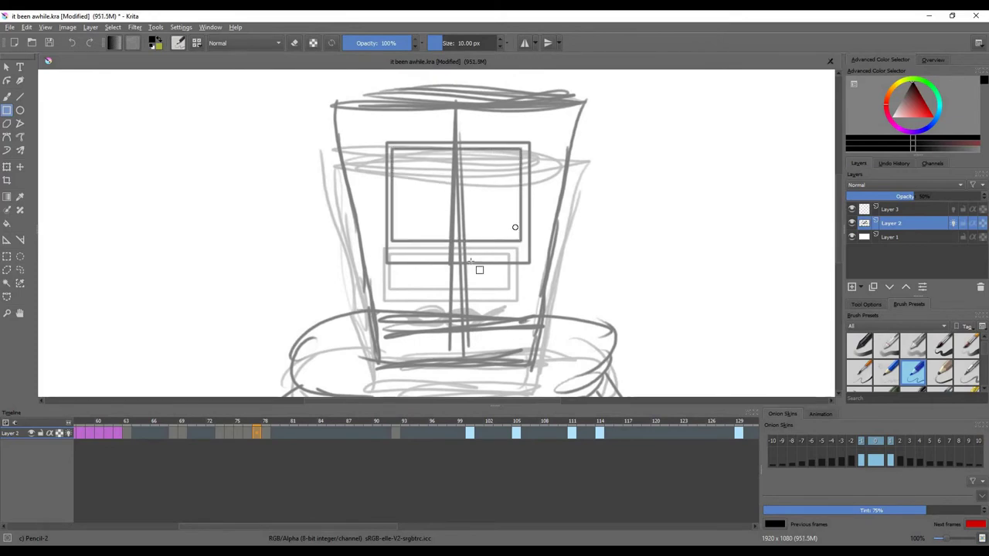
# Sketch the mustache's left and right loops, then advance one frame.
pyautogui.click(7, 98)
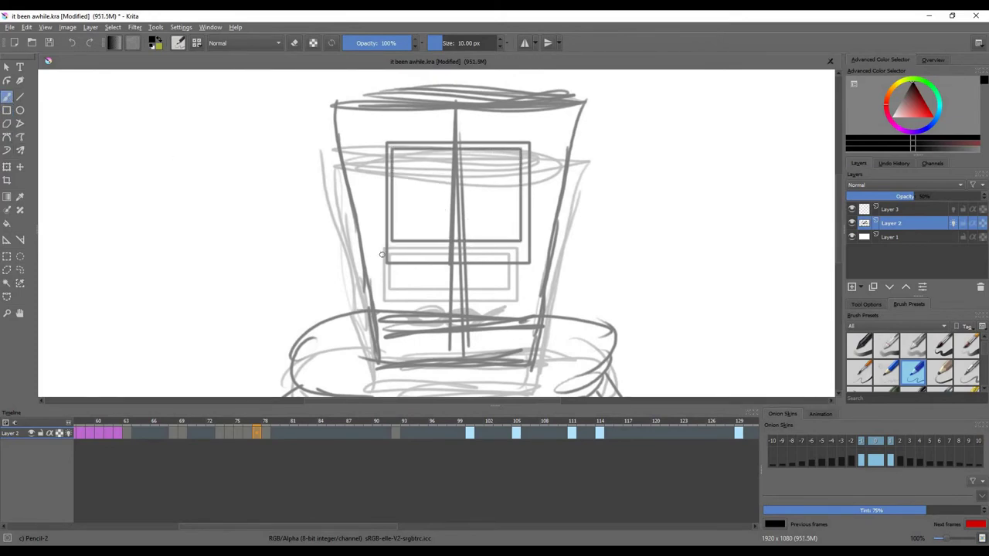
pyautogui.moveTo(448, 280)
pyautogui.mouseDown()
pyautogui.moveTo(406, 306)
pyautogui.moveTo(389, 281)
pyautogui.mouseUp()
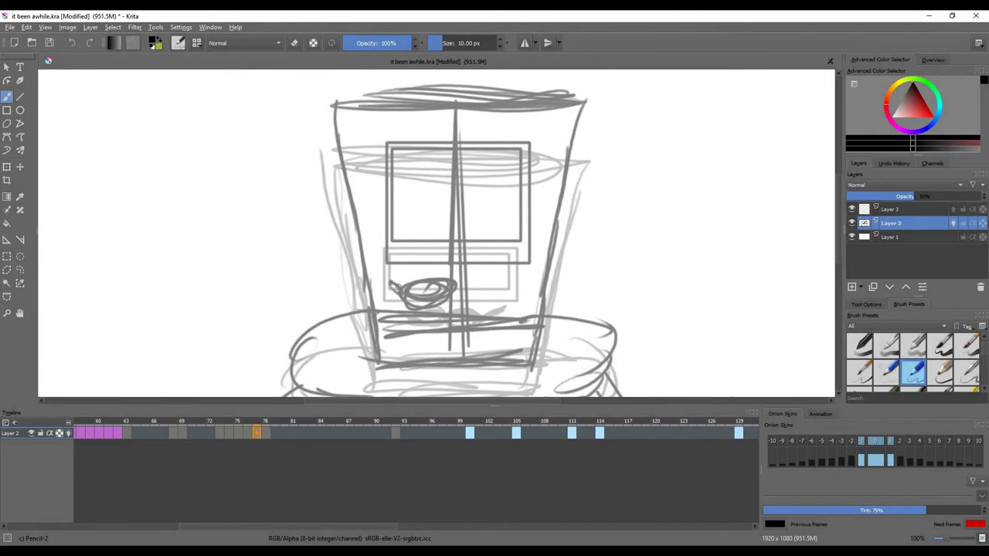
pyautogui.moveTo(487, 283); pyautogui.dragTo(461, 294)
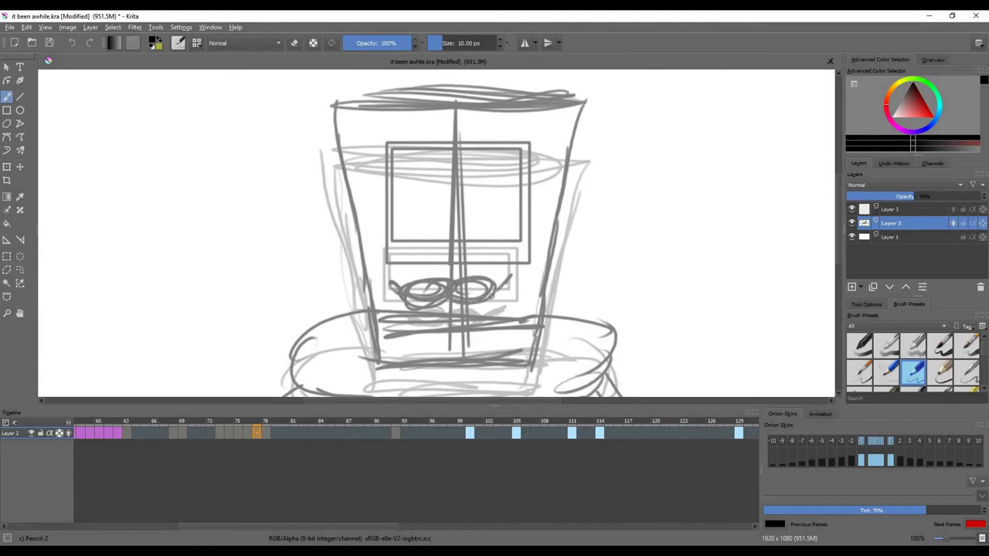
pyautogui.scroll(1, 492, 295)
pyautogui.scroll(-2, 492, 294)
pyautogui.scroll(-2, 492, 295)
pyautogui.scroll(4, 524, 237)
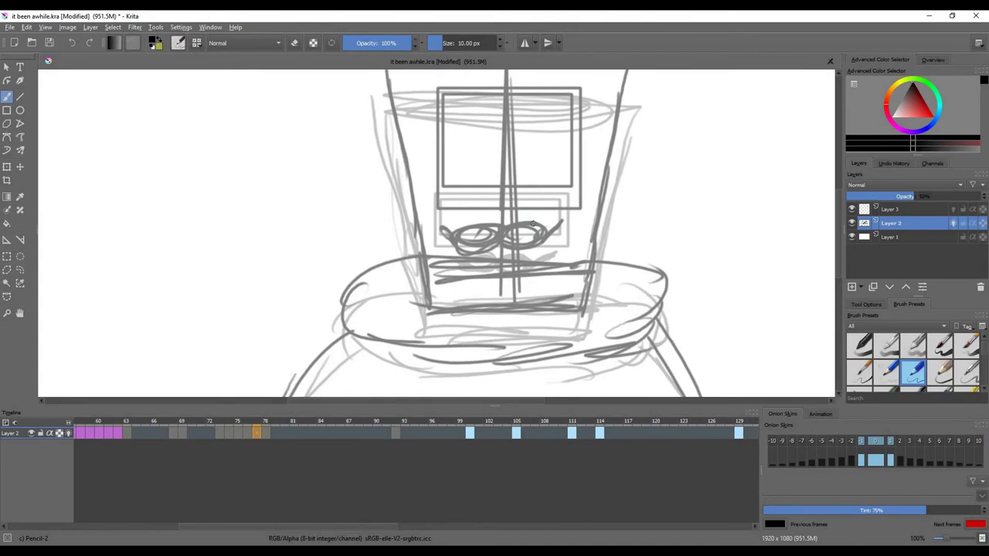
pyautogui.press('.')
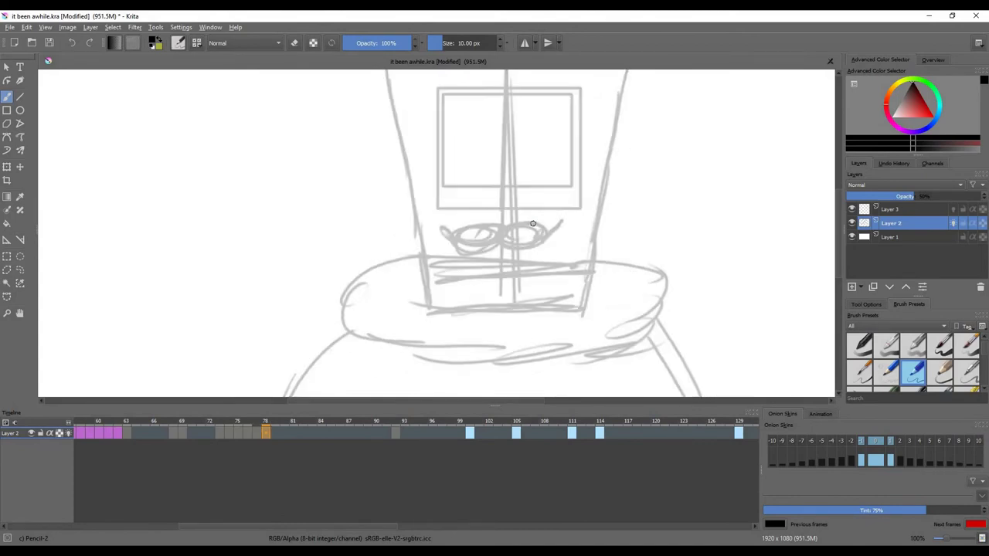
# After comparing with the neighbouring frame, scribble two dark pencil strokes across the hat top.
pyautogui.press(',')
pyautogui.press('.')
pyautogui.scroll(-2, 533, 224)
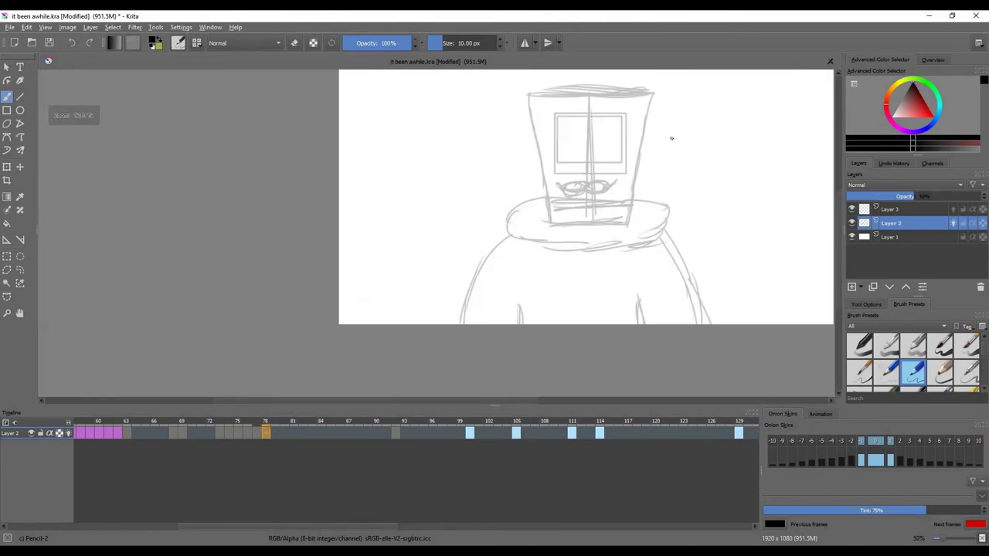
pyautogui.scroll(-2, 669, 137)
pyautogui.scroll(2, 669, 154)
pyautogui.scroll(-2, 670, 180)
pyautogui.scroll(3, 680, 168)
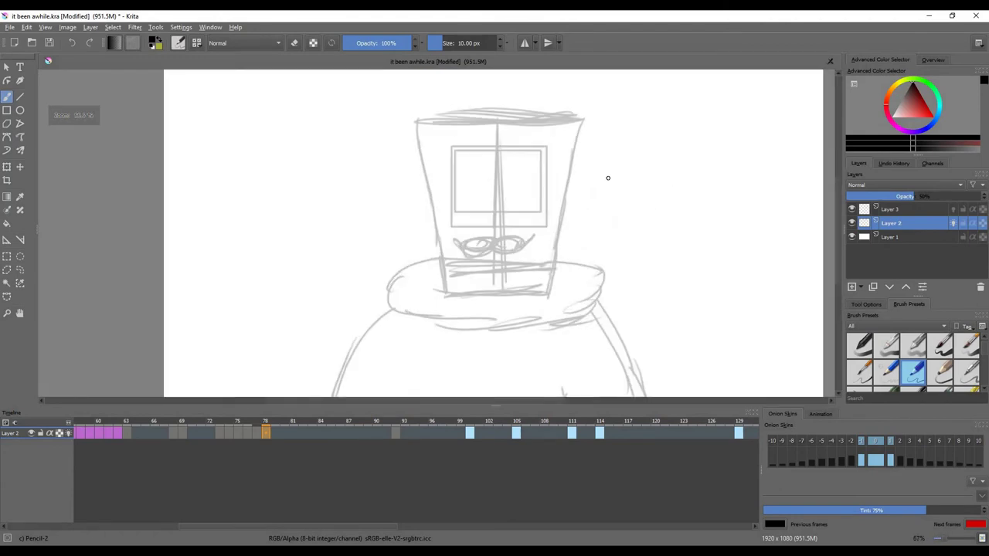
pyautogui.scroll(-3, 608, 177)
pyautogui.scroll(3, 579, 181)
pyautogui.scroll(2, 543, 177)
pyautogui.scroll(-3, 543, 176)
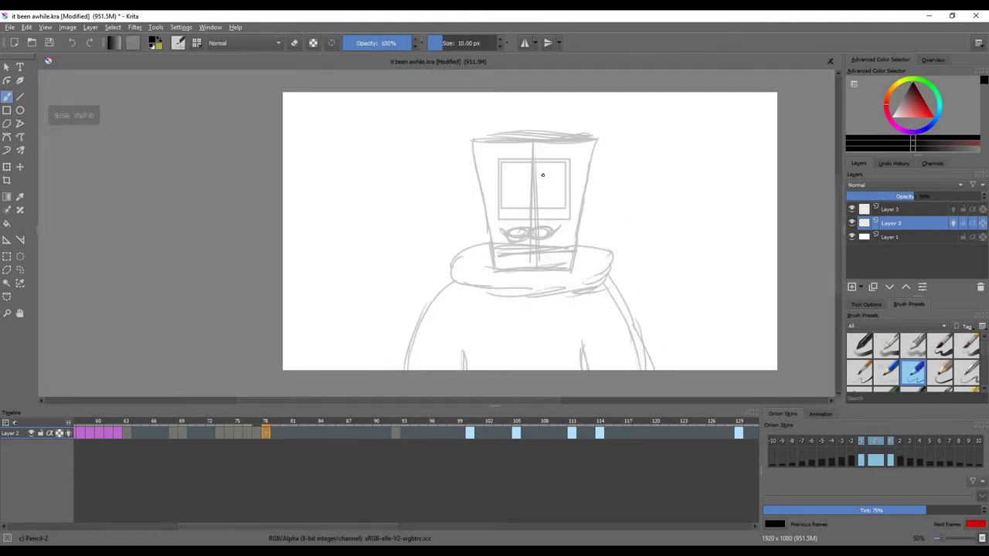
pyautogui.scroll(3, 543, 170)
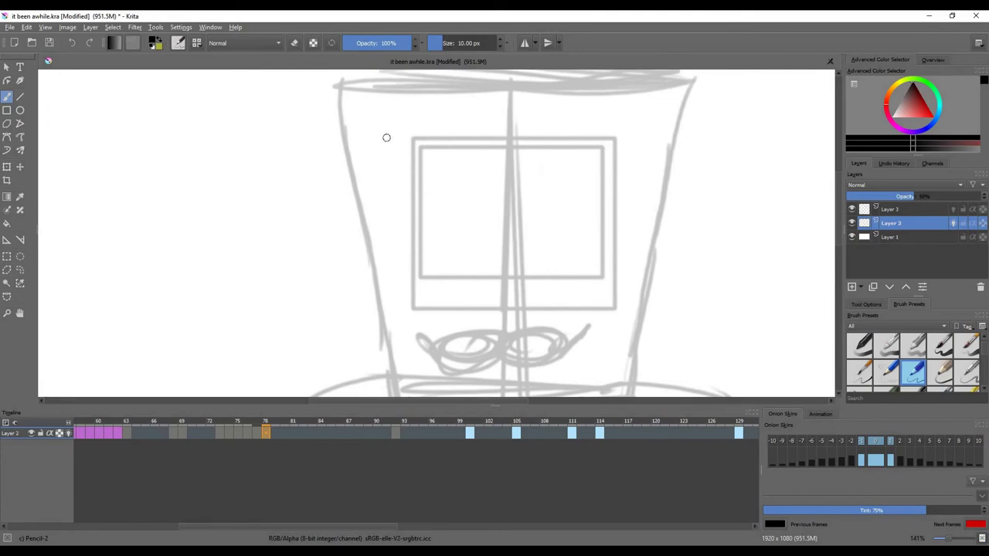
pyautogui.scroll(-3, 387, 138)
pyautogui.scroll(3, 530, 131)
pyautogui.moveTo(562, 142)
pyautogui.mouseDown()
pyautogui.moveTo(348, 159)
pyautogui.moveTo(541, 133)
pyautogui.mouseUp()
pyautogui.moveTo(463, 145); pyautogui.dragTo(333, 151)
pyautogui.scroll(-2, 377, 252)
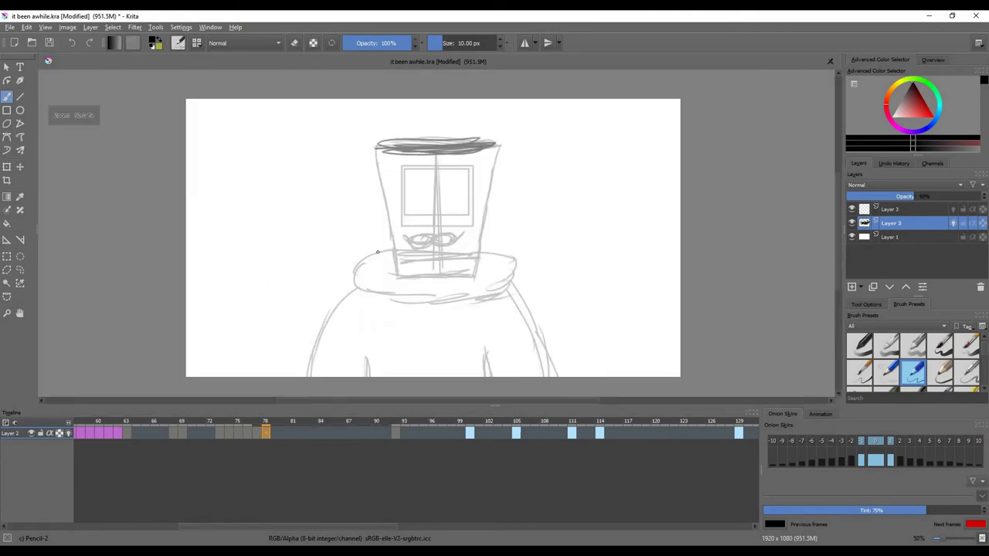
pyautogui.scroll(1, 383, 186)
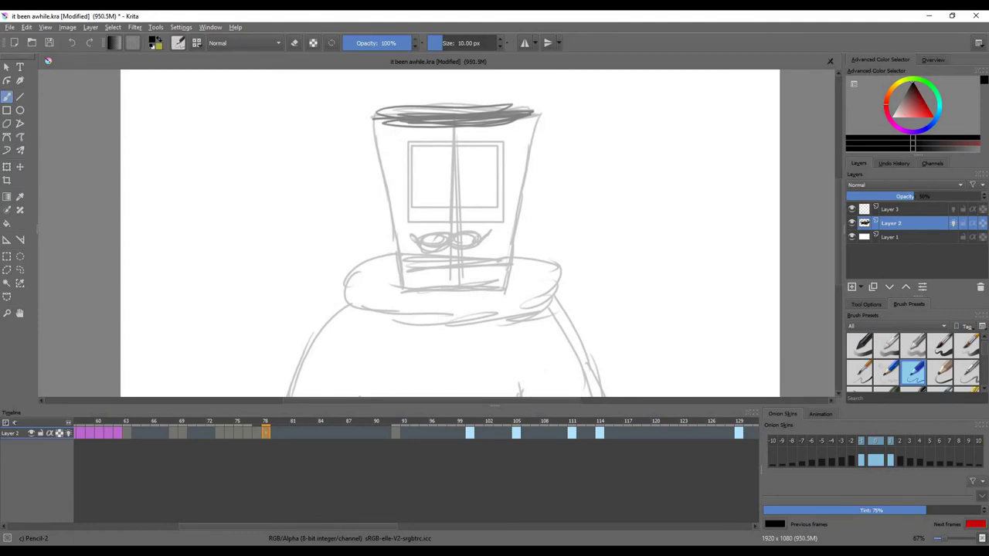